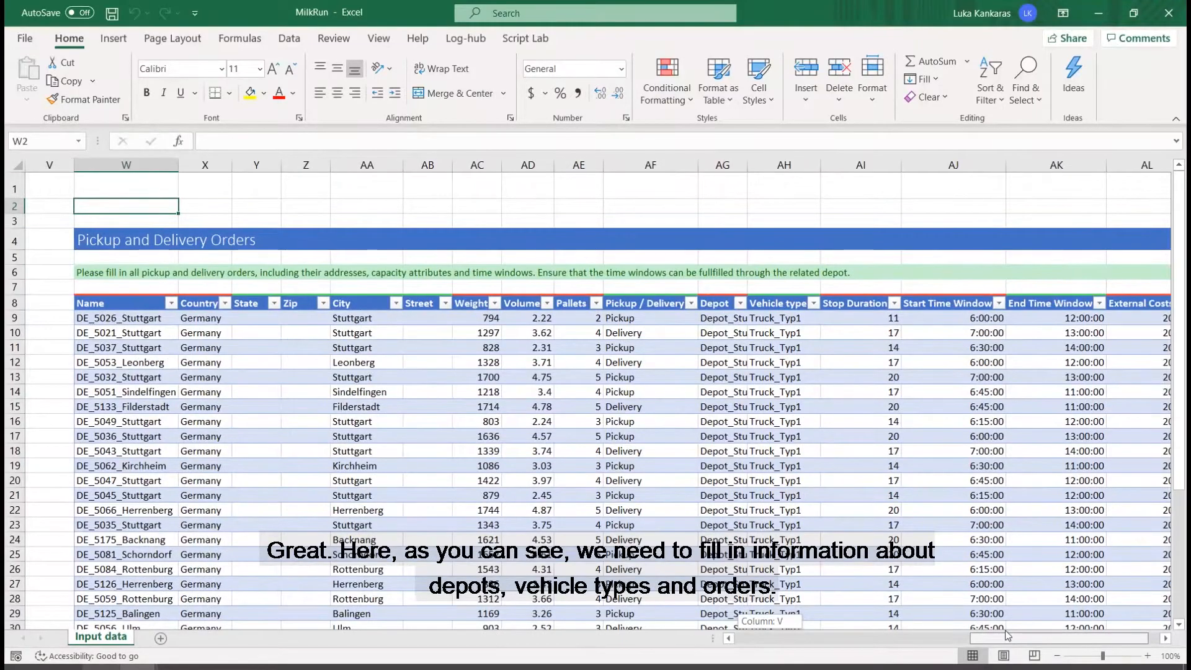
Step: Return to the start of the Input data sheet and open the Log-hub Supply Chain Add-in's home overview
{"action": "left_click_drag", "start_coordinate": [1007, 634], "coordinate": [774, 629]}
{"action": "left_click", "coordinate": [162, 379]}
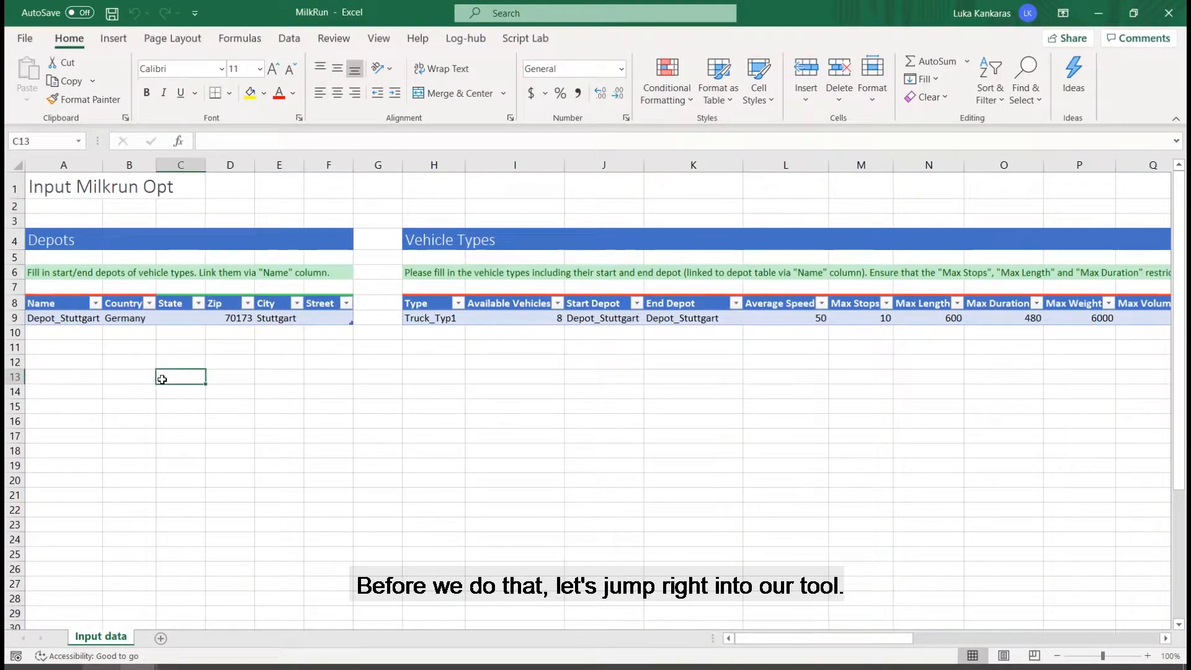
{"action": "left_click", "coordinate": [466, 39]}
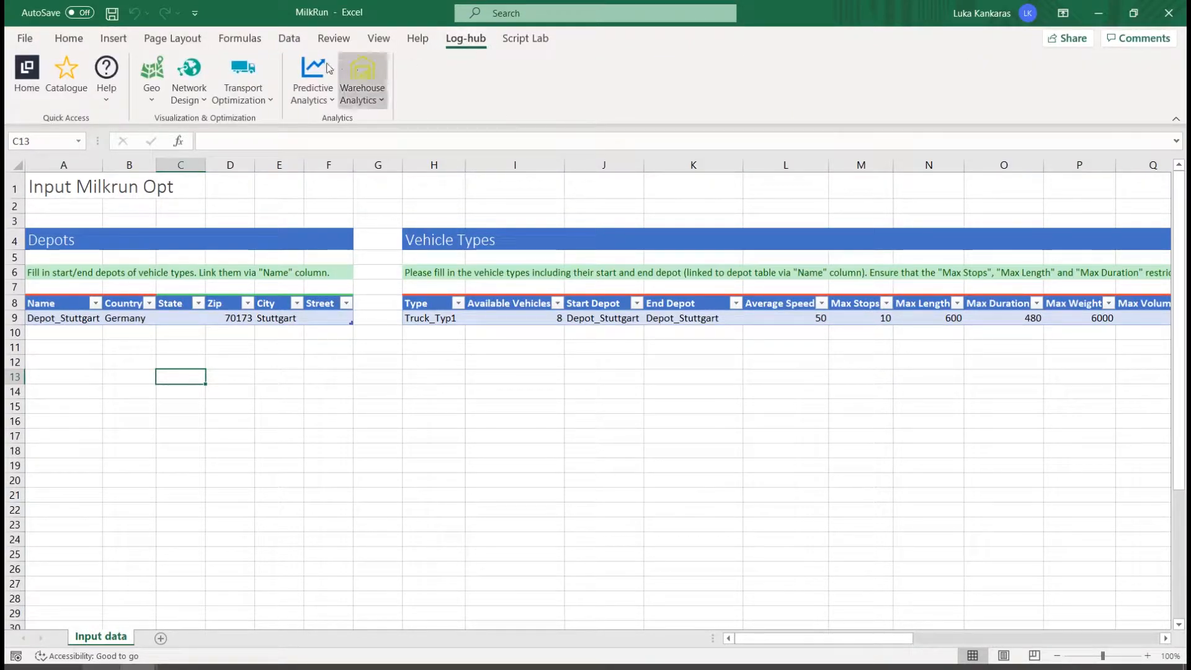
{"action": "left_click", "coordinate": [27, 73]}
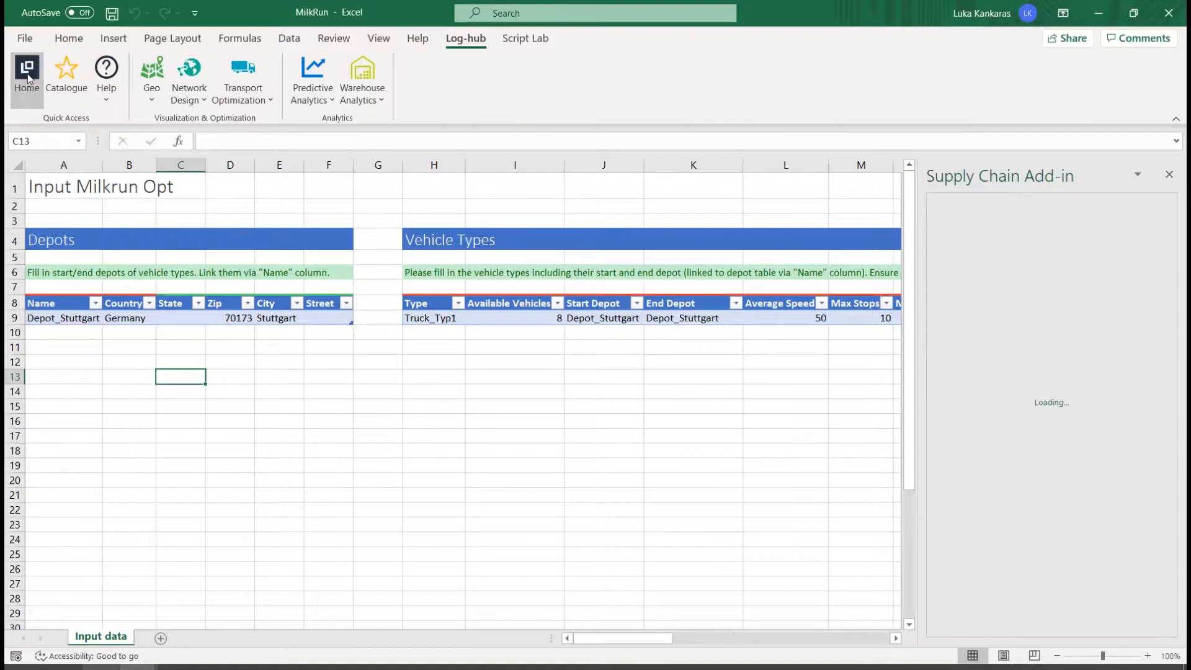
Step: Move the Milkrun Optimization app to the first place in the add-in's app overview and open it
{"action": "scroll", "coordinate": [1054, 368], "scroll_direction": "down", "scroll_amount": 10}
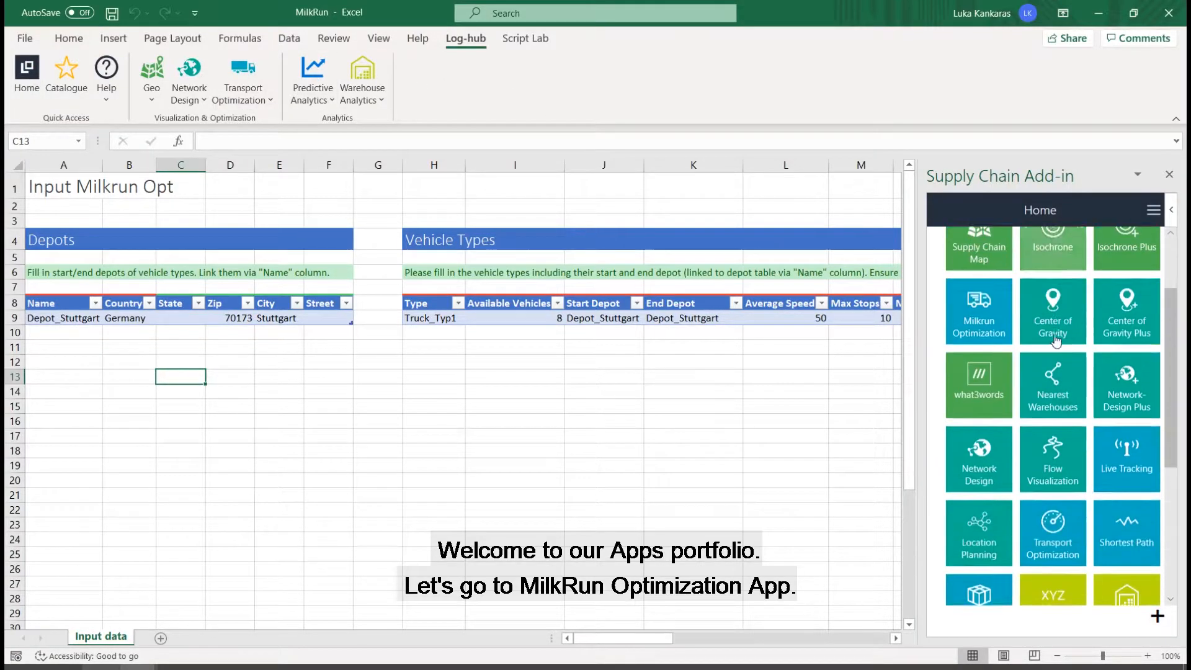
{"action": "scroll", "coordinate": [1055, 368], "scroll_direction": "up", "scroll_amount": 10}
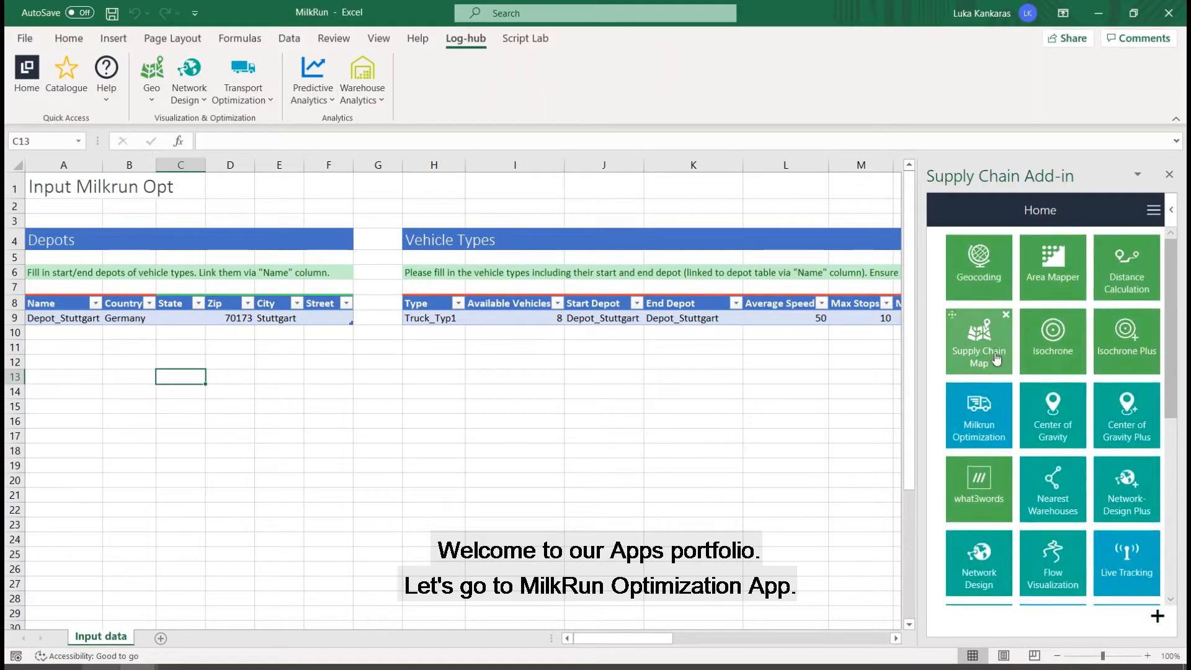
{"action": "left_click_drag", "start_coordinate": [948, 382], "coordinate": [977, 268]}
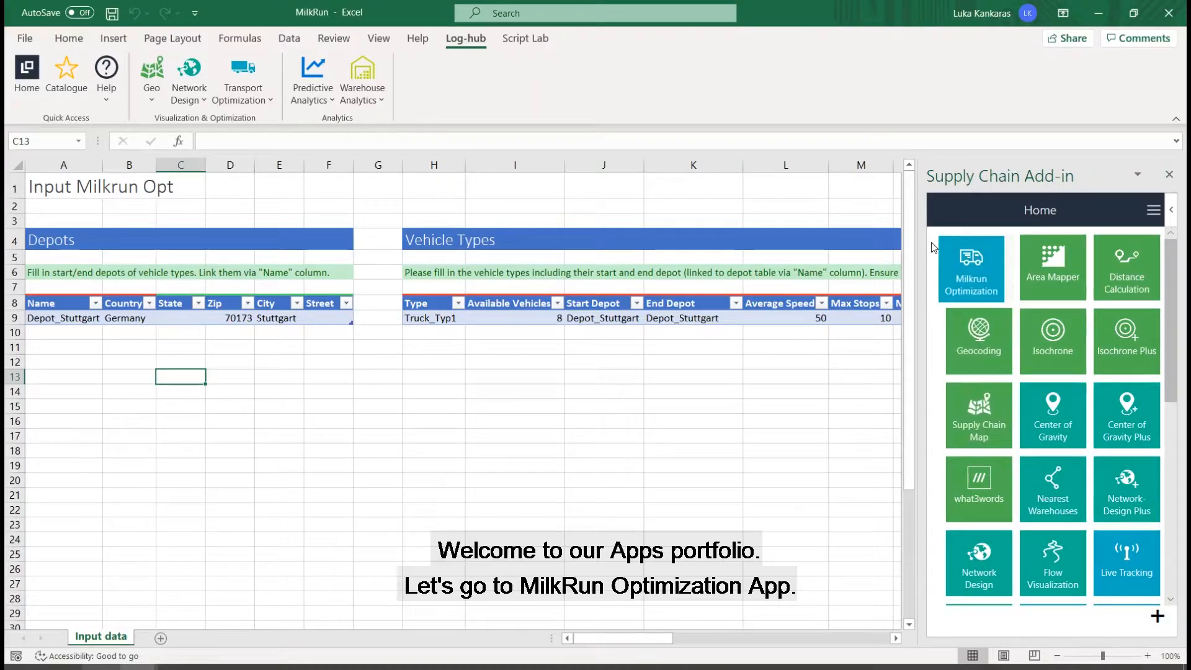
{"action": "left_click", "coordinate": [983, 274]}
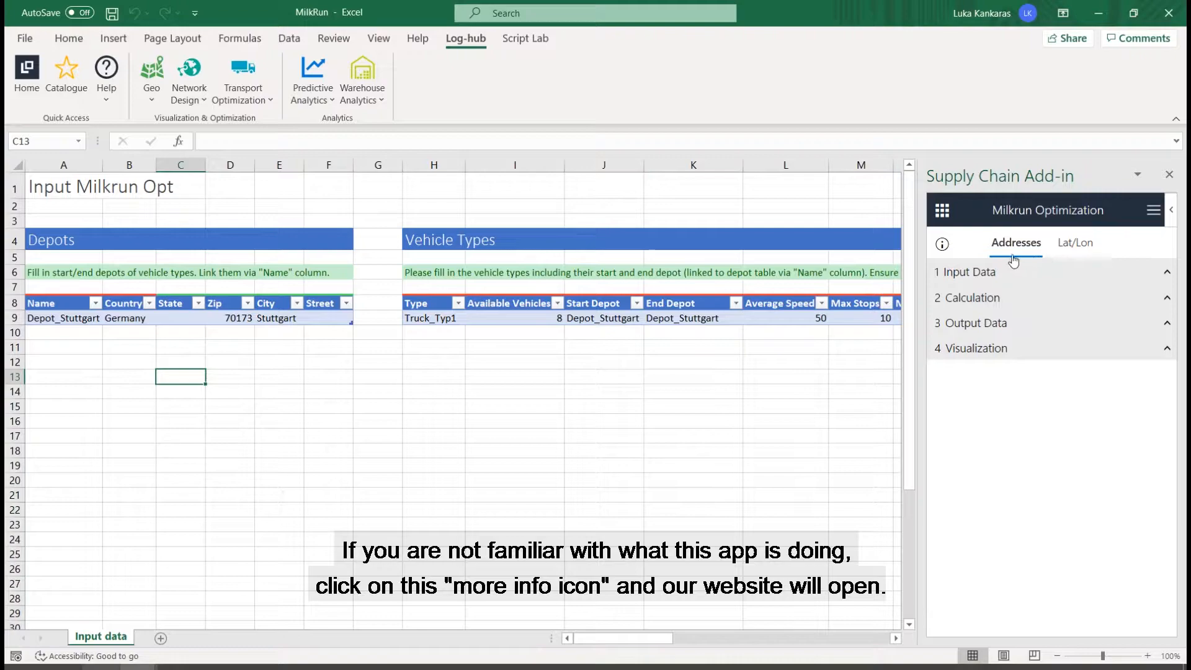
Step: View the Milkrun Optimization information page, read through its benefits section, and close it
{"action": "left_click", "coordinate": [943, 245]}
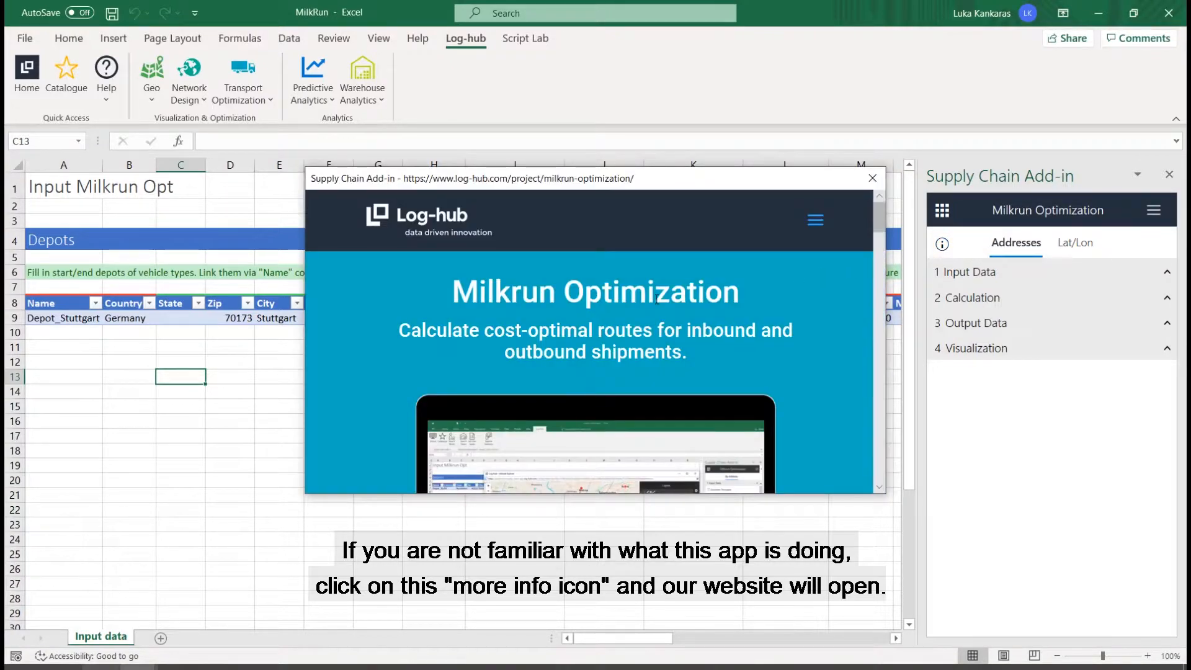
{"action": "scroll", "coordinate": [657, 304], "scroll_direction": "down", "scroll_amount": 5}
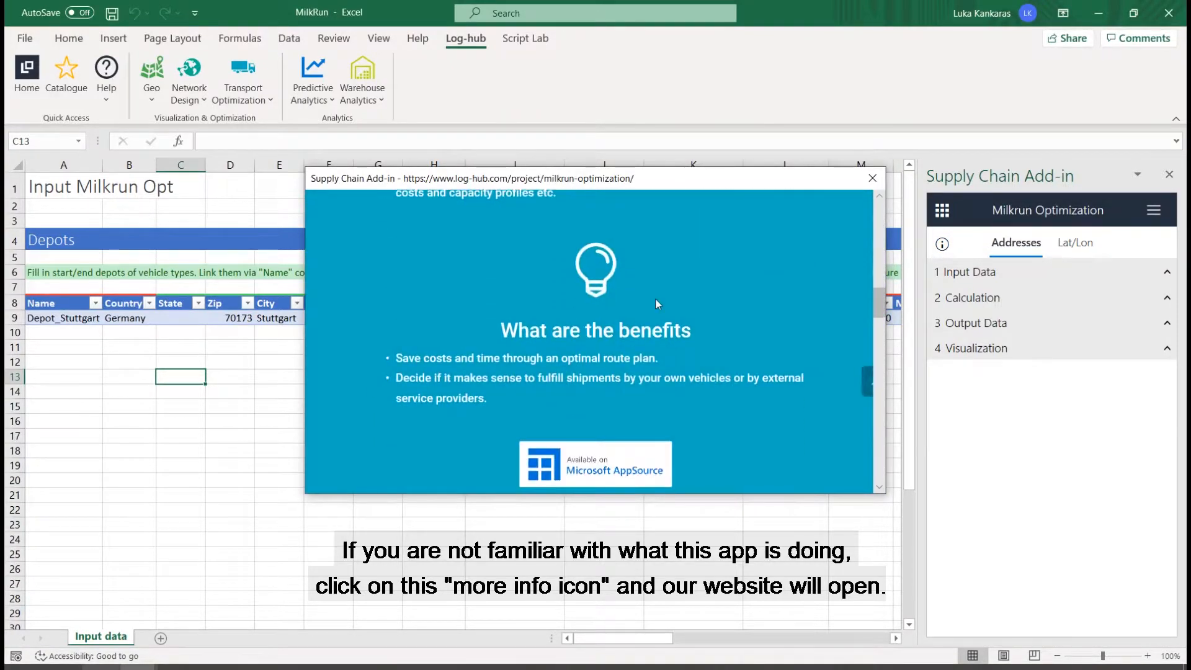
{"action": "scroll", "coordinate": [657, 302], "scroll_direction": "up", "scroll_amount": 13}
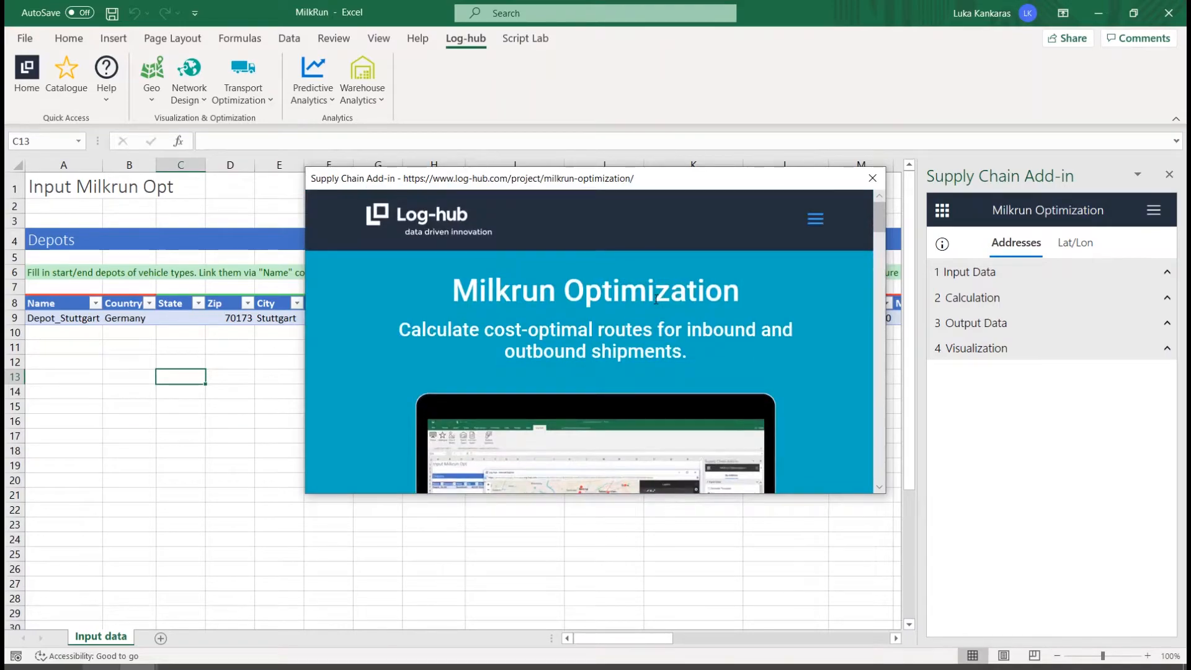
{"action": "left_click", "coordinate": [872, 178]}
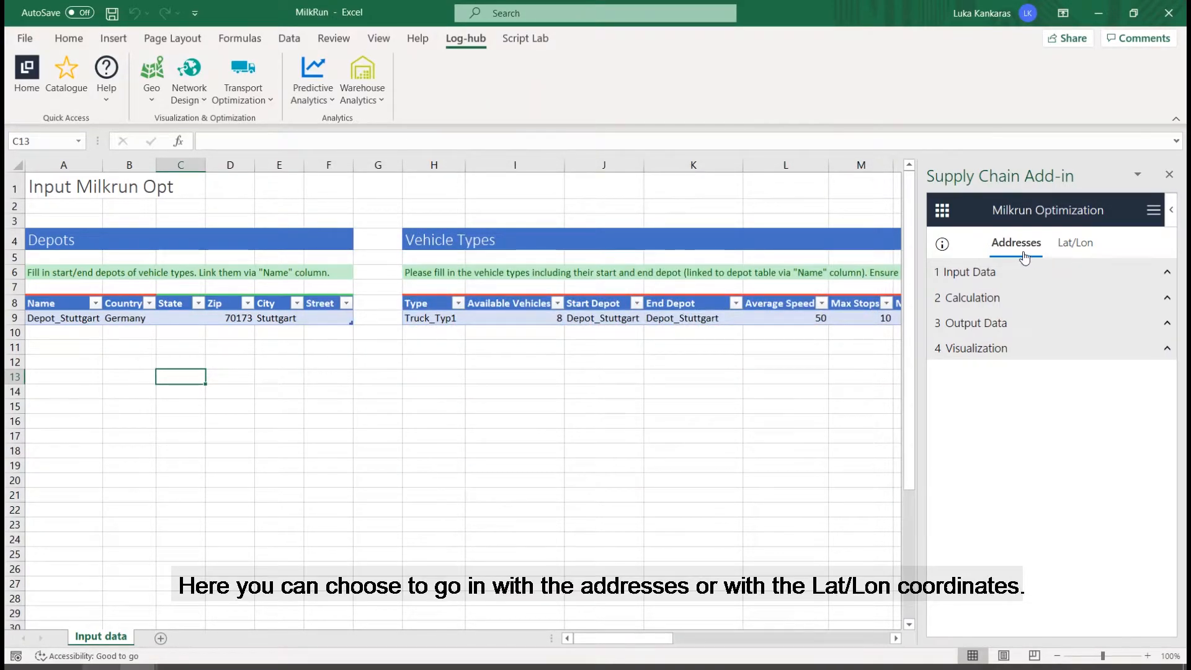
Step: Choose address-based input for the optimization and link the Depots table A8:F9 to the app
{"action": "left_click", "coordinate": [1078, 251]}
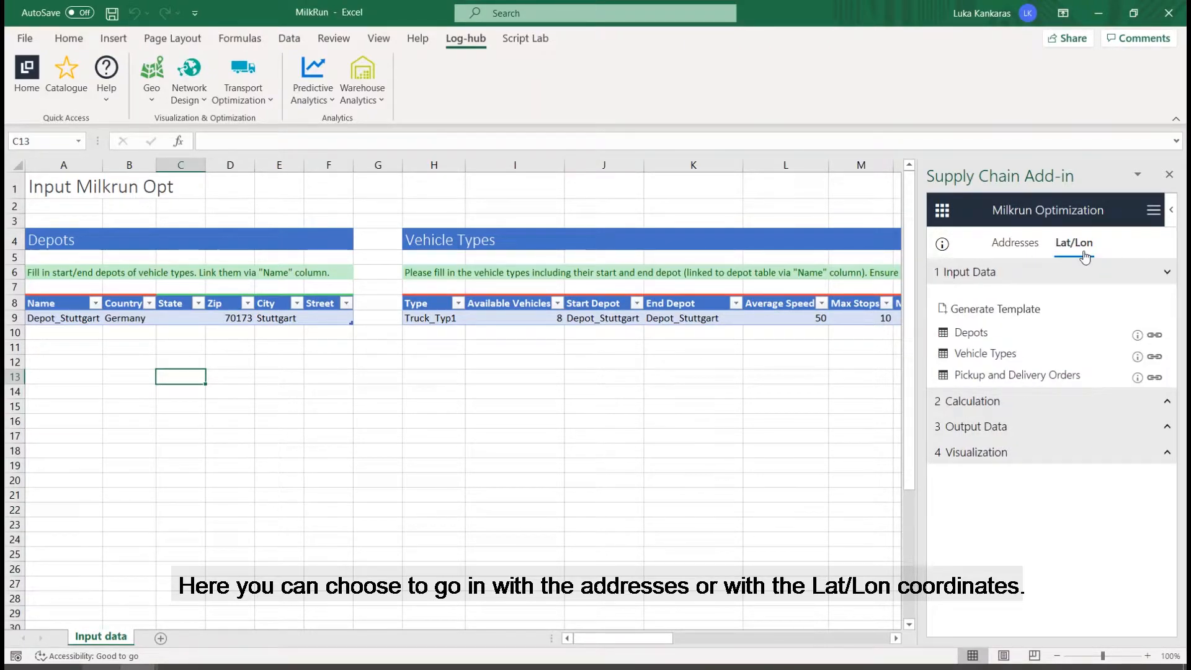
{"action": "left_click", "coordinate": [1017, 244]}
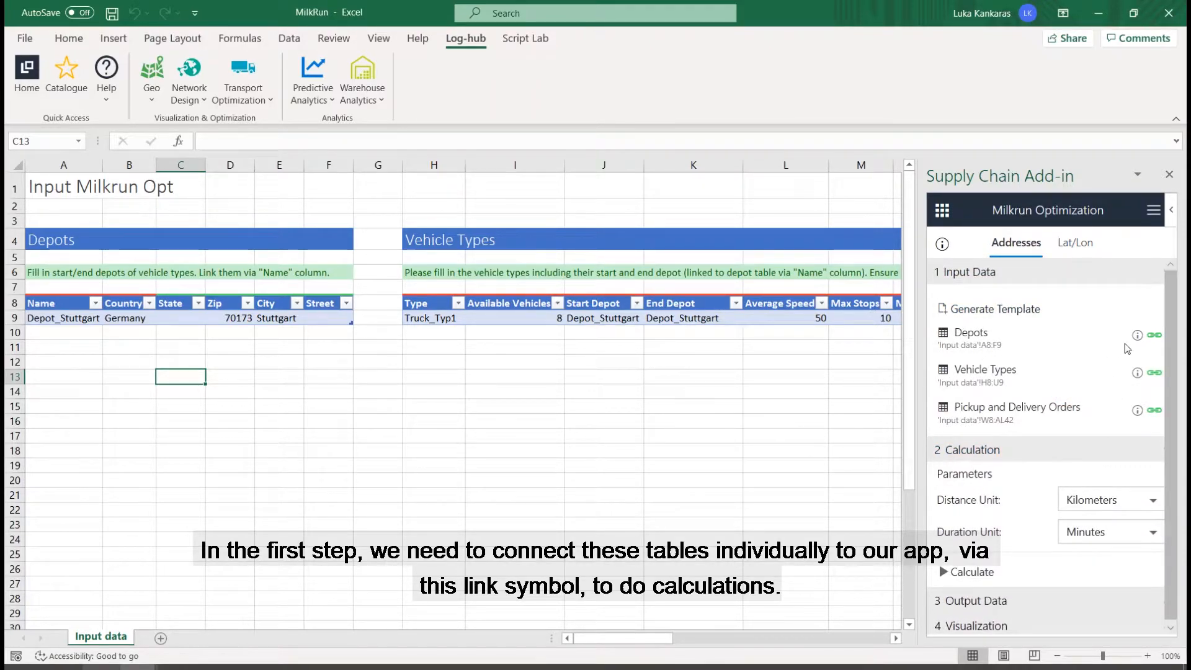
{"action": "left_click", "coordinate": [1153, 338]}
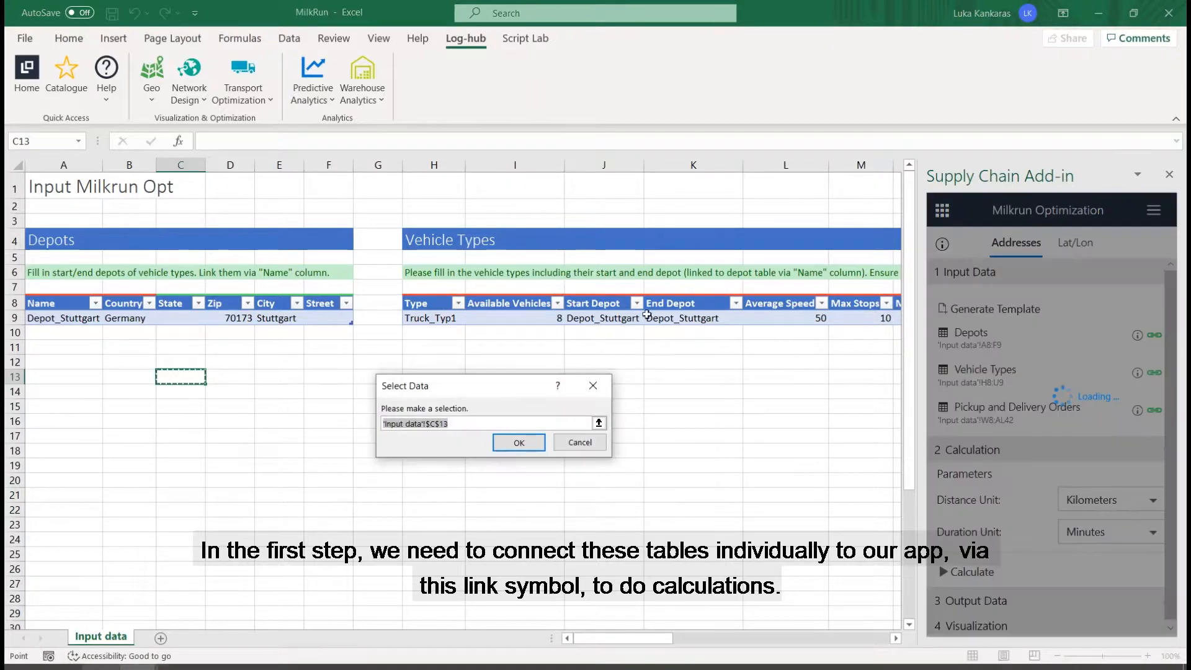
{"action": "left_click", "coordinate": [328, 315]}
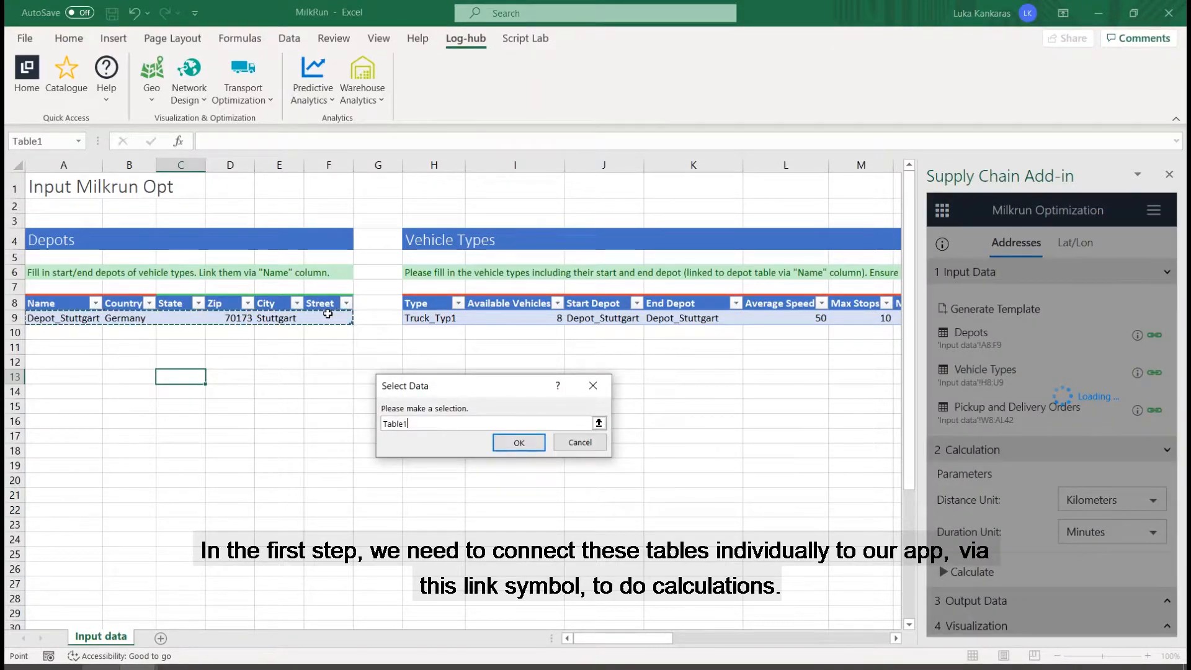
{"action": "key", "text": "Return"}
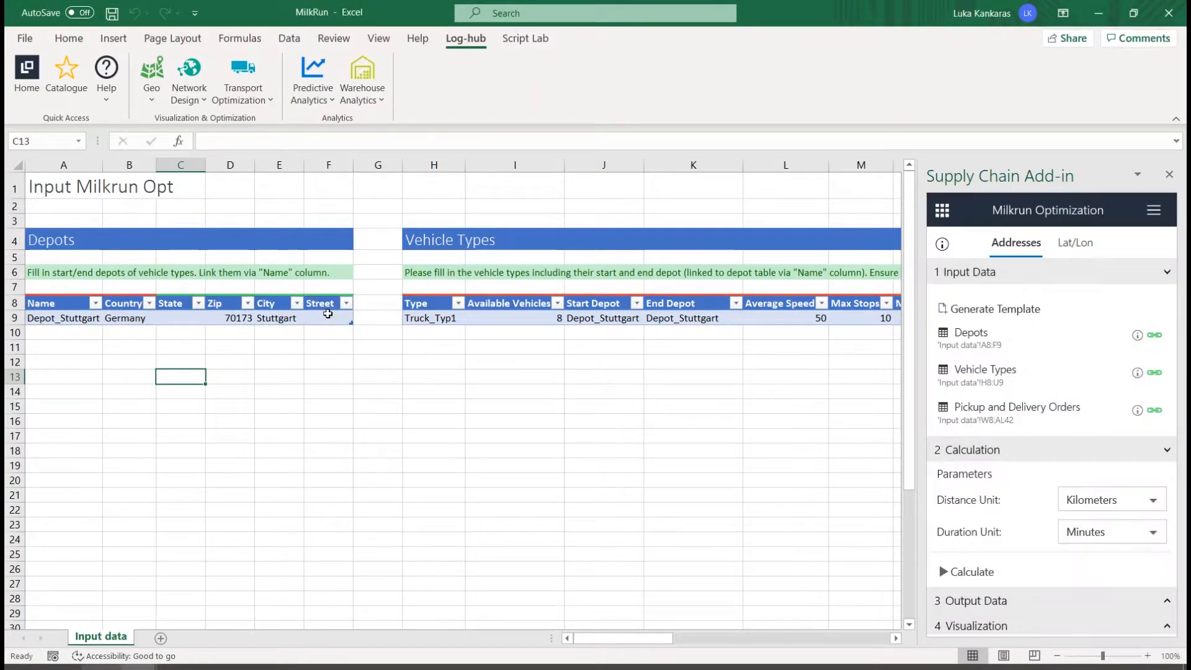
Step: Link the Vehicle Types table, including its headers, range H8:U9, to the app
{"action": "left_click", "coordinate": [1154, 372]}
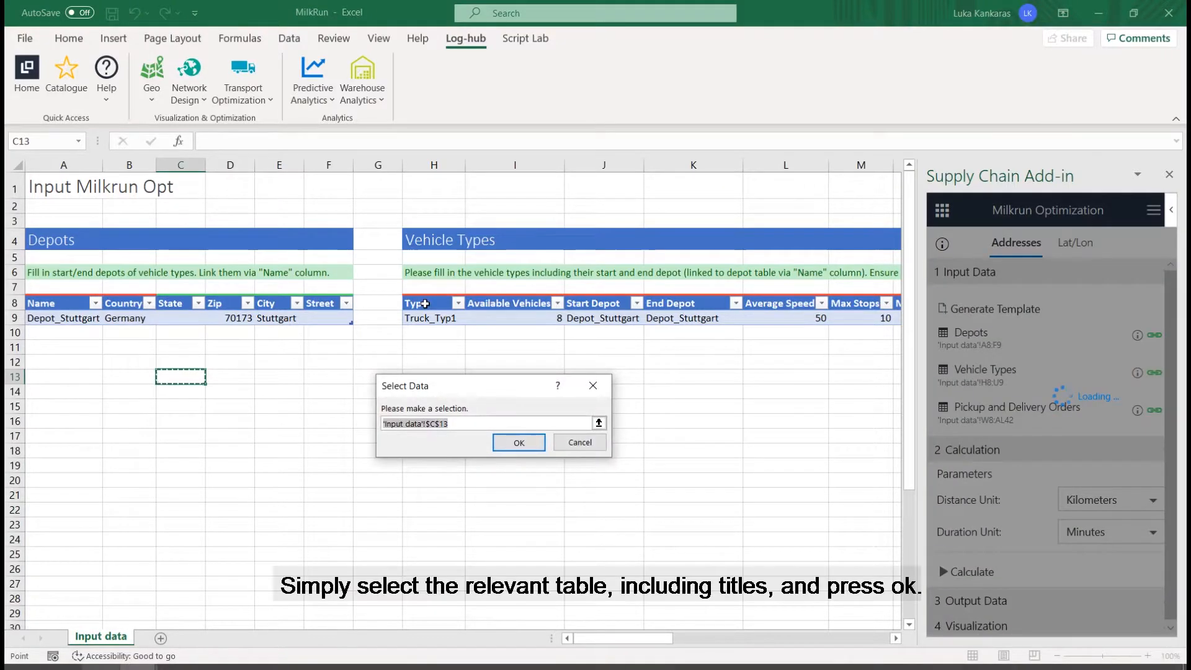
{"action": "left_click", "coordinate": [425, 305]}
{"action": "key", "text": "ctrl+shift+Right"}
{"action": "key", "text": "ctrl+shift+Down"}
{"action": "key", "text": "Return"}
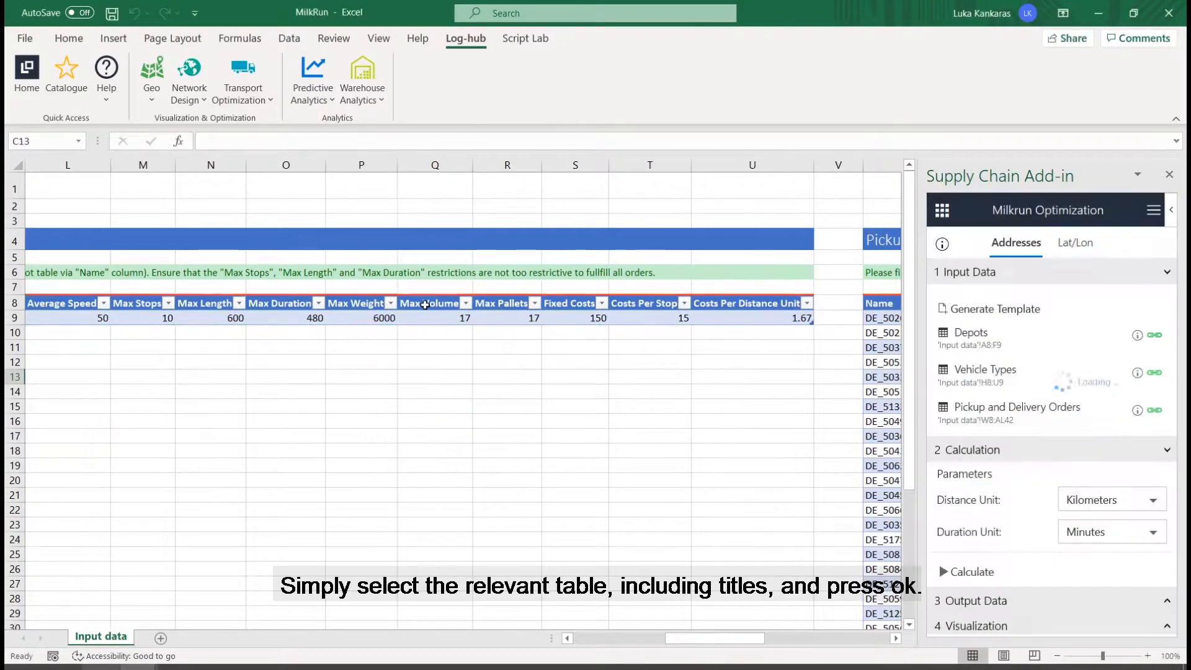
Step: Link the full Pickup and Delivery Orders table with headers, range W8:AL42, to the app
{"action": "left_click", "coordinate": [1154, 412]}
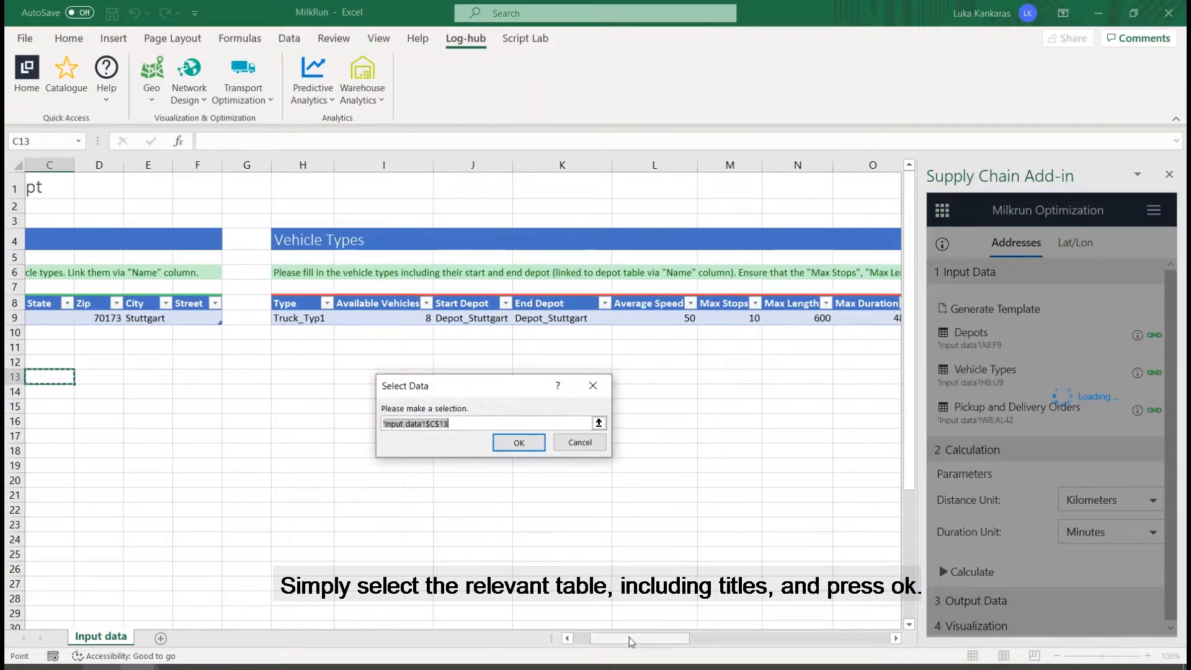
{"action": "left_click_drag", "start_coordinate": [628, 638], "coordinate": [729, 639]}
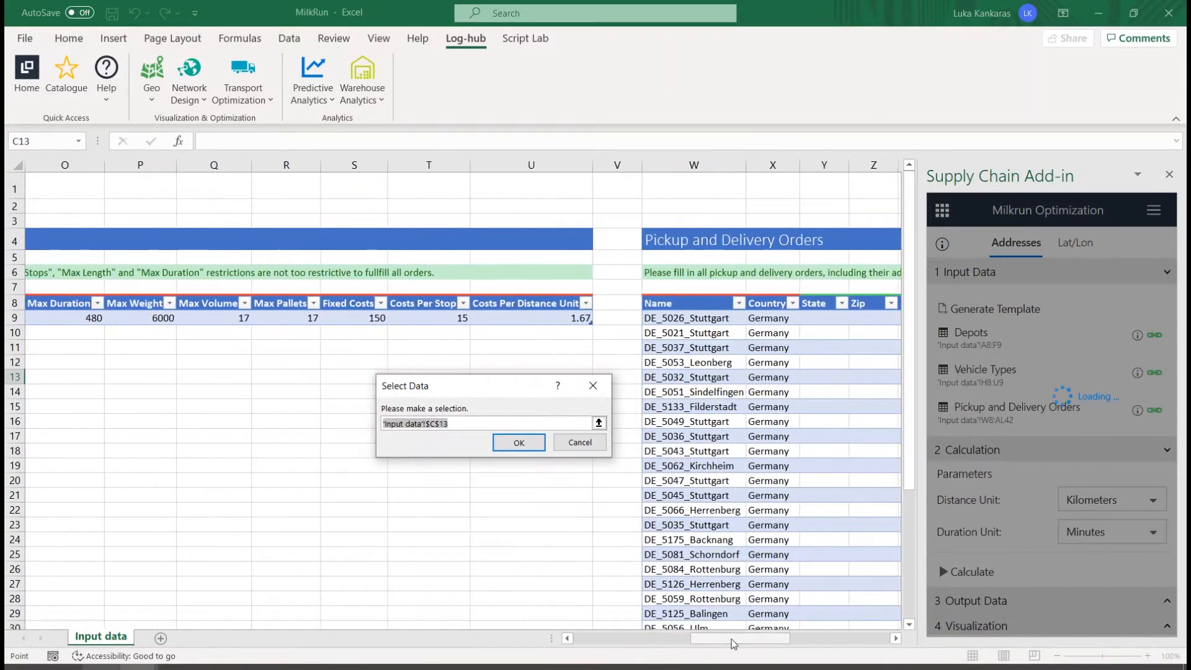
{"action": "left_click", "coordinate": [694, 302]}
{"action": "key", "text": "ctrl+shift+Right"}
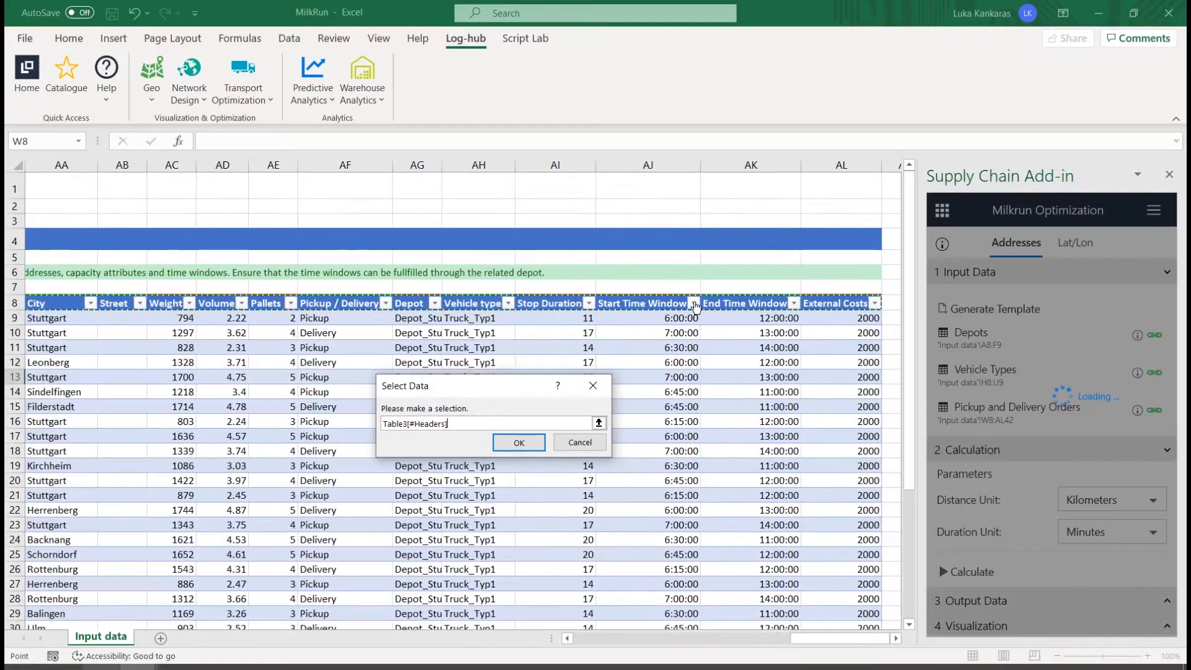
{"action": "key", "text": "ctrl+shift+Down"}
{"action": "key", "text": "Return"}
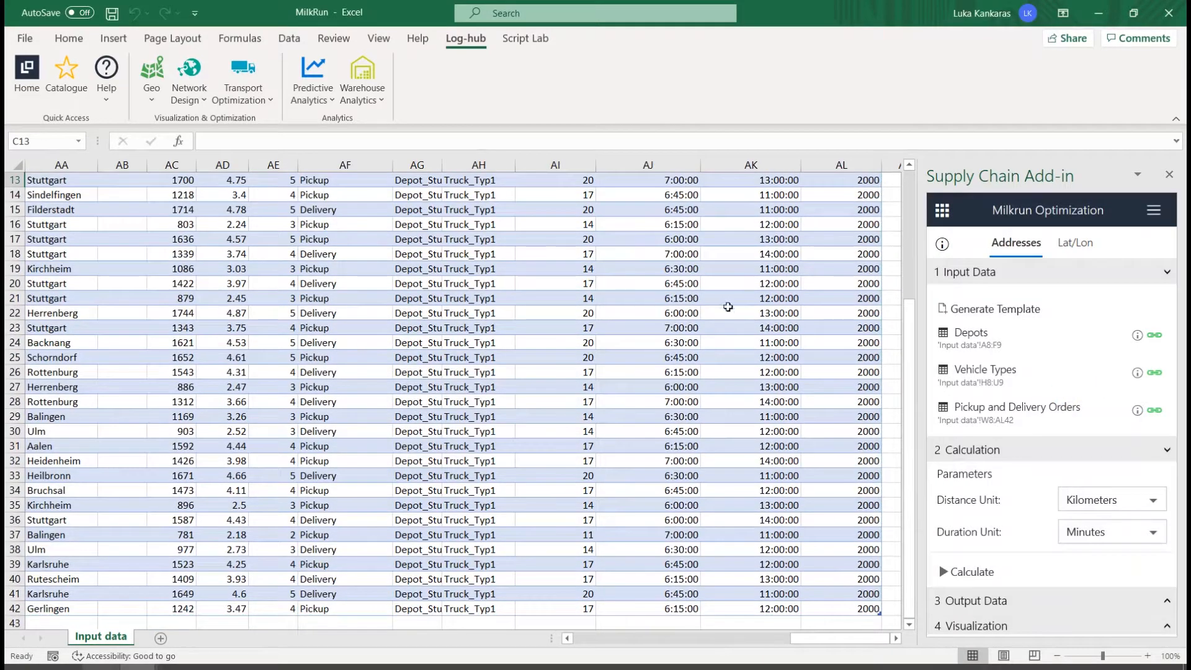
Step: Read the Depots table's full description and the explanation of its Country column, and return to the app's main view
{"action": "scroll", "coordinate": [857, 329], "scroll_direction": "up", "scroll_amount": 4}
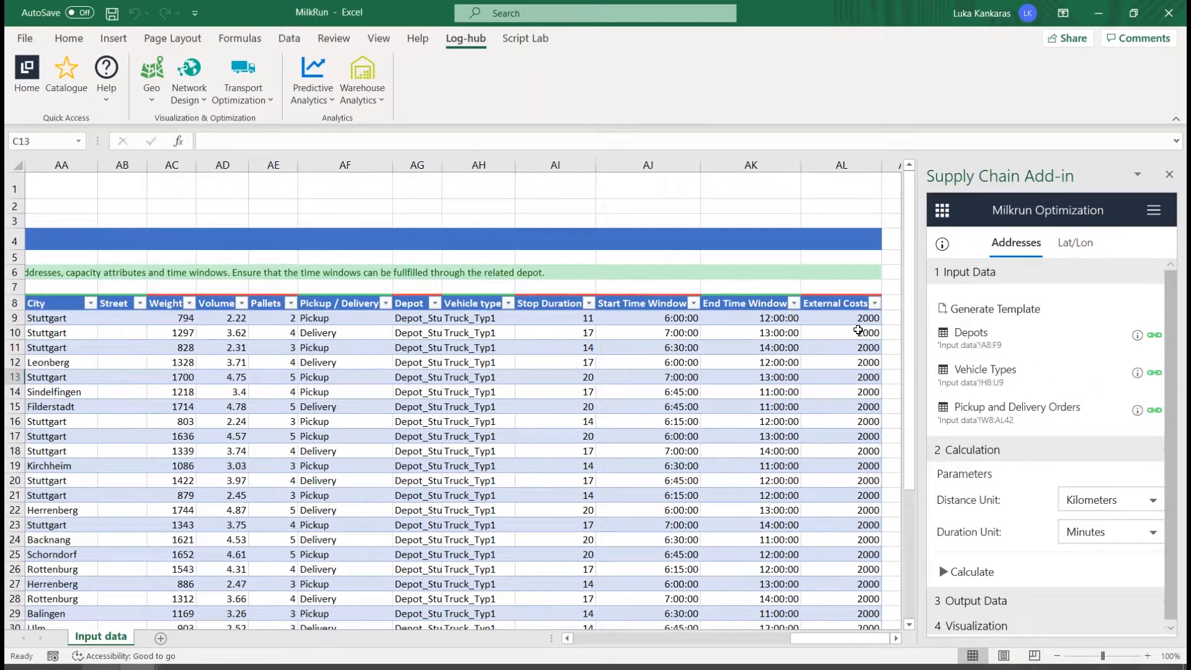
{"action": "left_click_drag", "start_coordinate": [871, 634], "coordinate": [657, 638]}
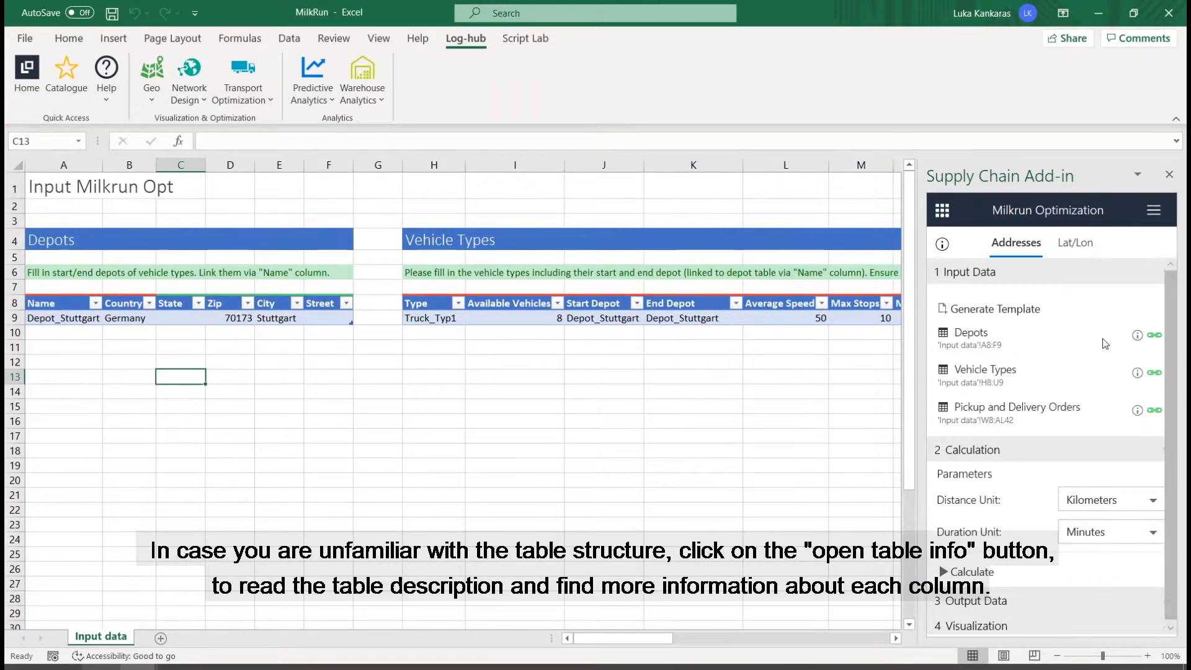
{"action": "left_click", "coordinate": [1137, 336]}
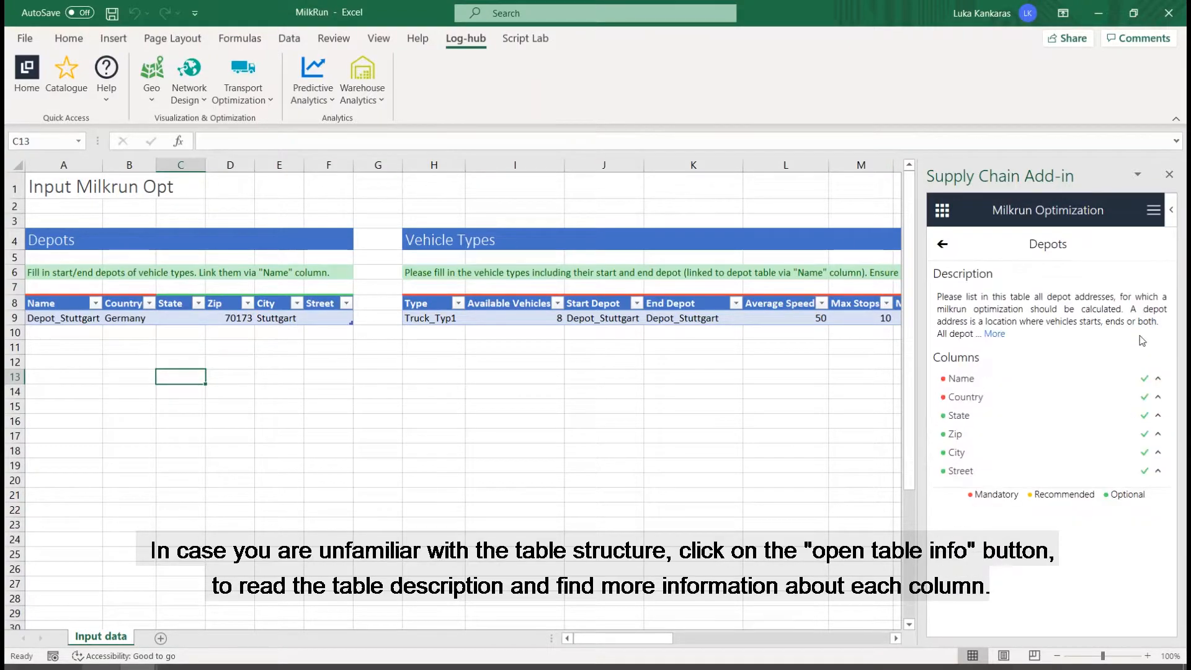
{"action": "left_click", "coordinate": [994, 334]}
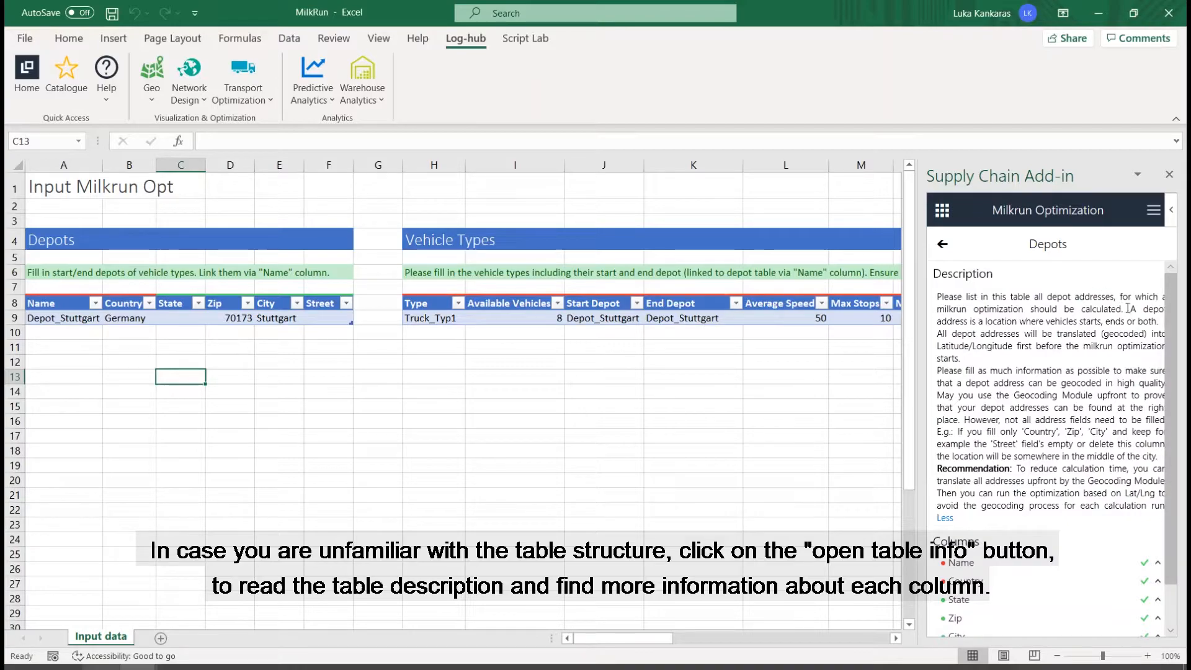
{"action": "left_click", "coordinate": [945, 518]}
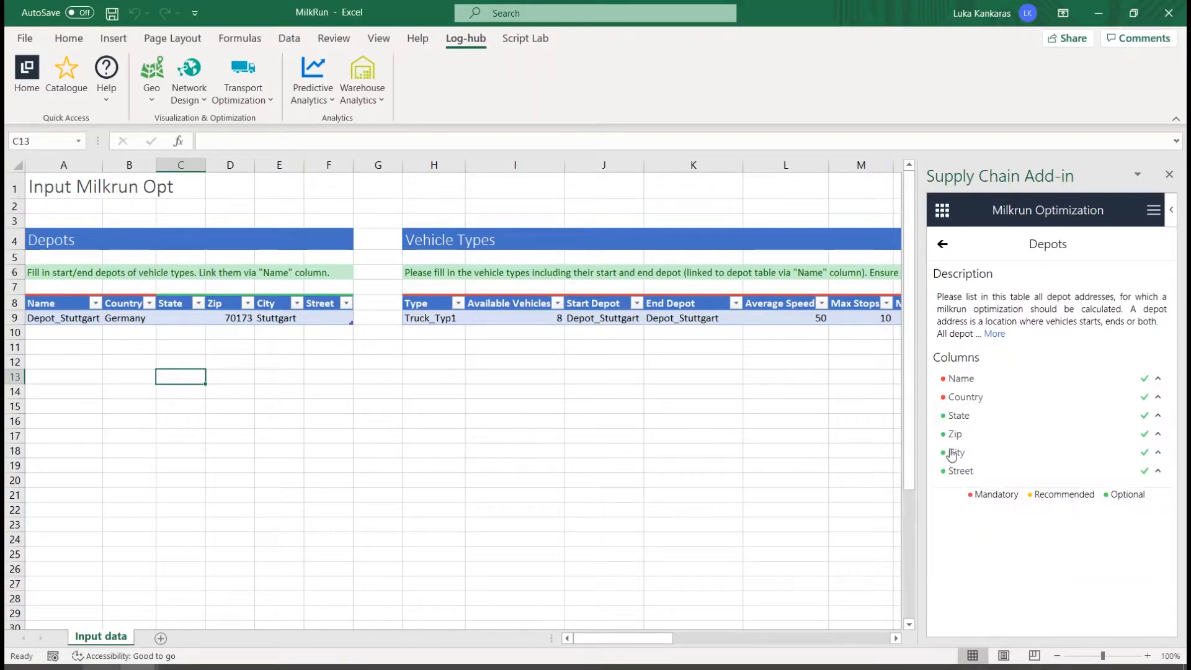
{"action": "left_click", "coordinate": [964, 400]}
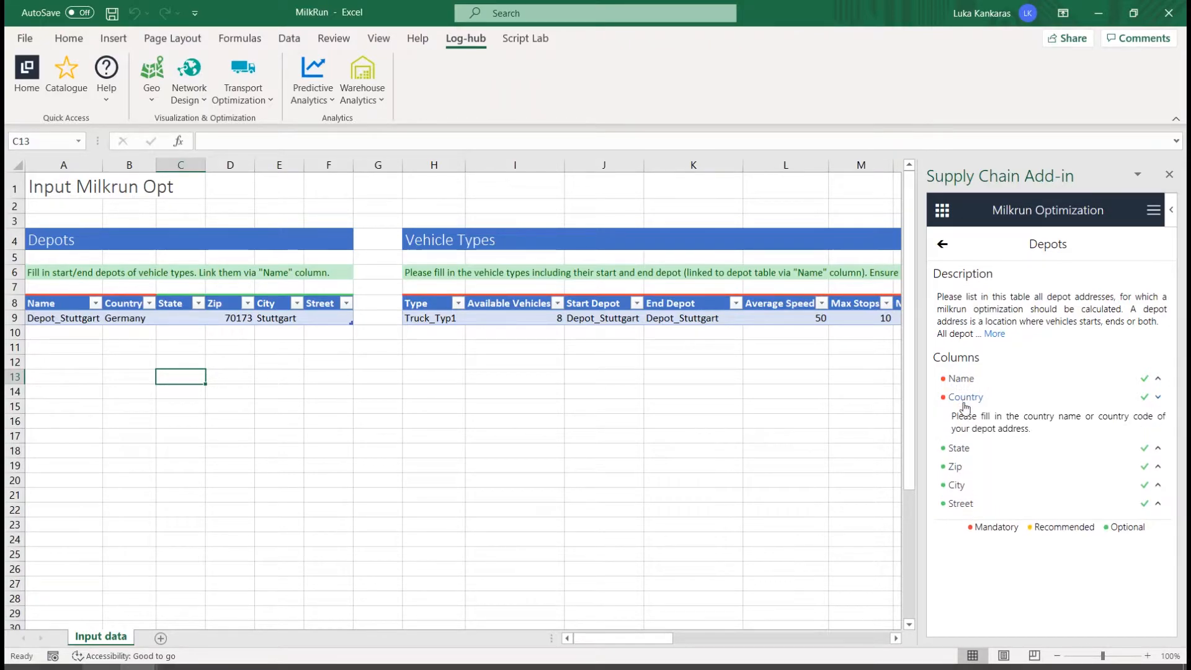
{"action": "left_click", "coordinate": [964, 400]}
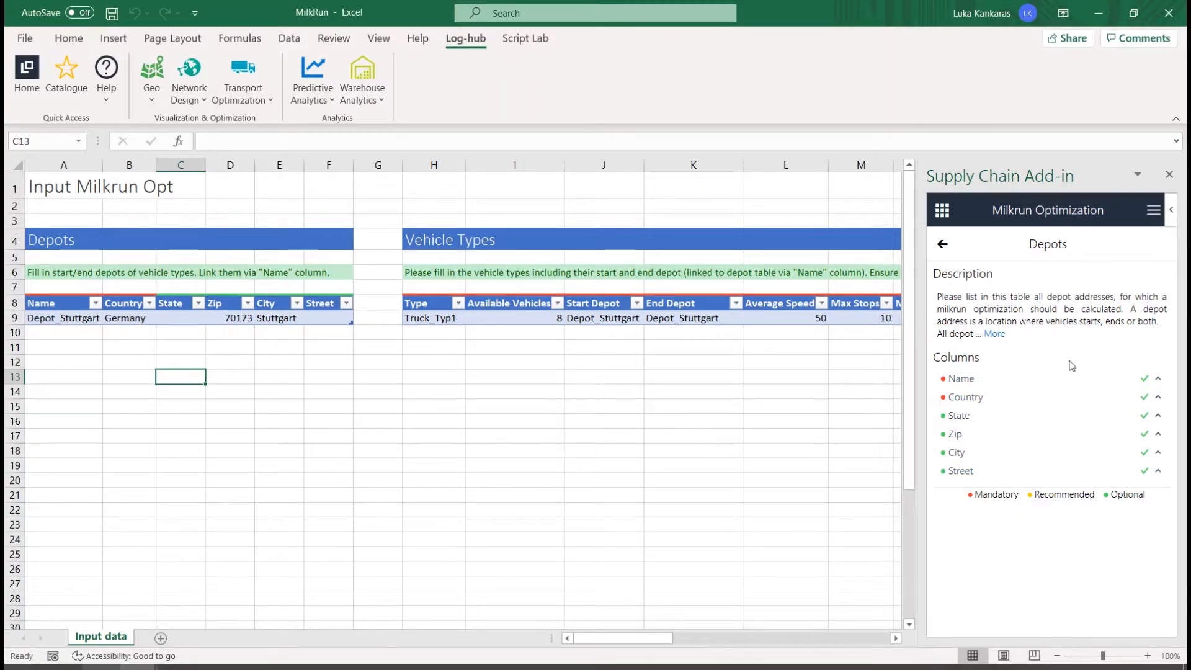
{"action": "left_click", "coordinate": [942, 245]}
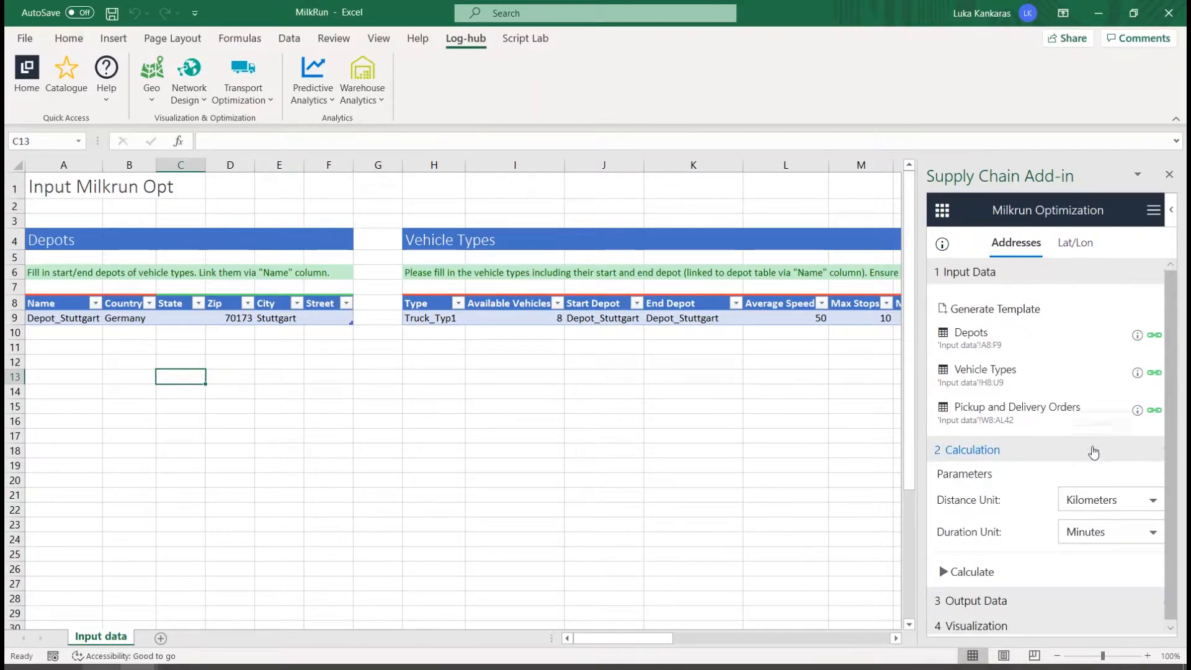
Step: Run the milkrun calculation with Kilometers as the distance unit and Minutes as the duration unit
{"action": "left_click", "coordinate": [1017, 279]}
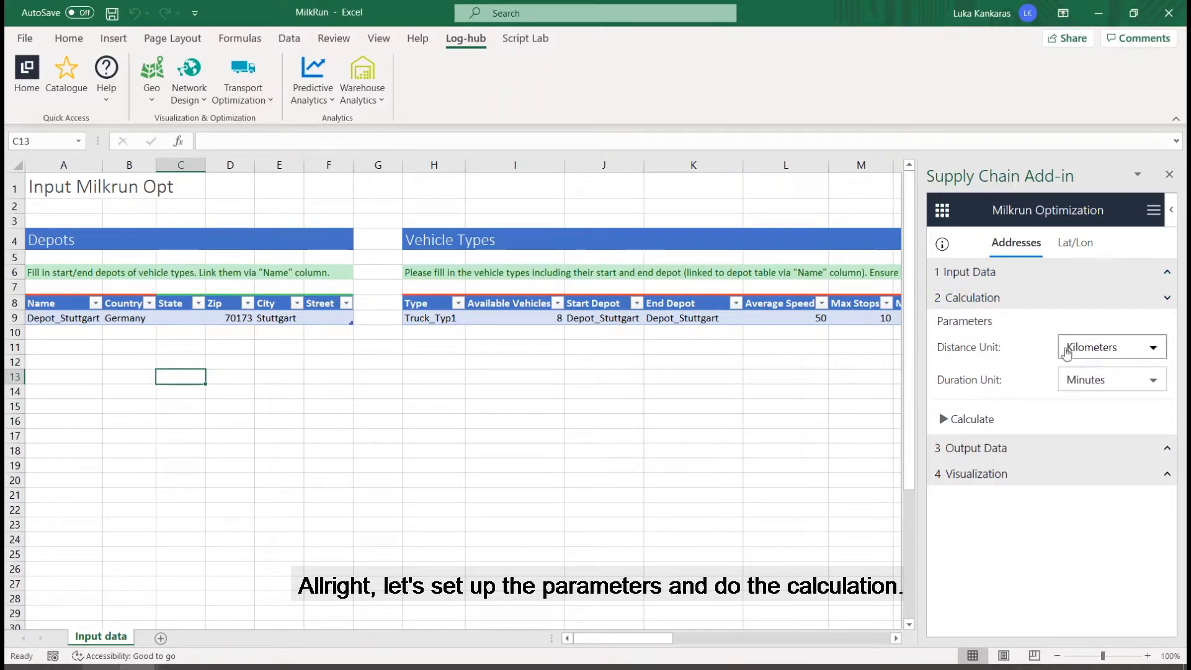
{"action": "left_click", "coordinate": [1080, 351]}
{"action": "left_click", "coordinate": [1091, 374]}
{"action": "left_click", "coordinate": [1092, 379]}
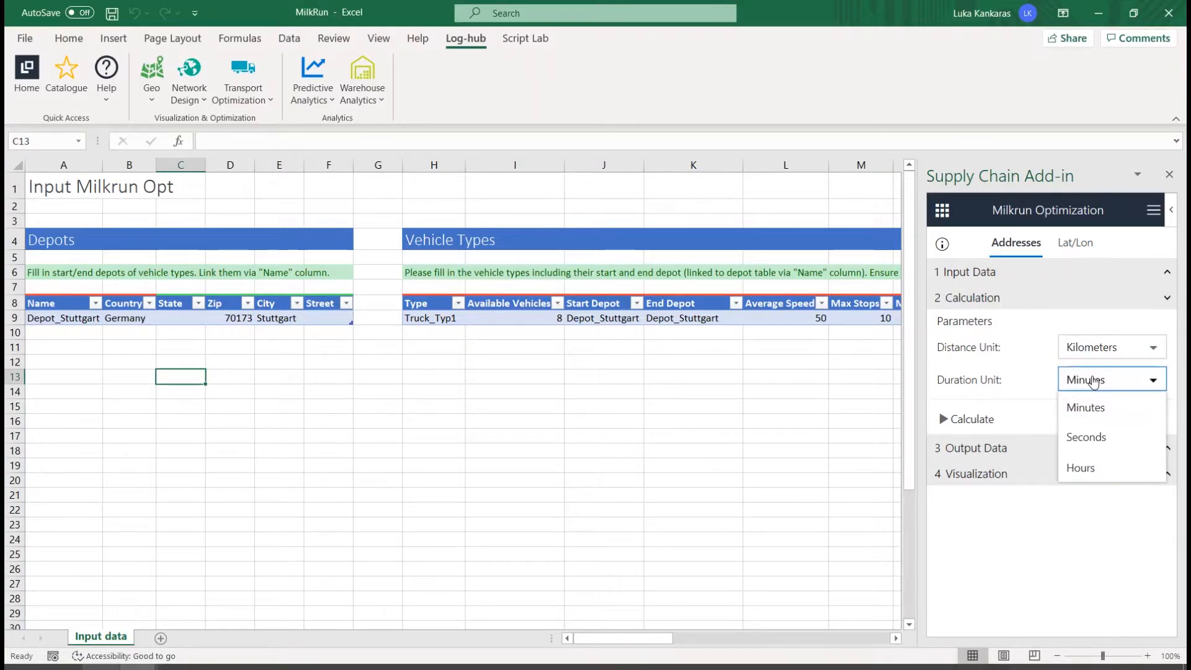
{"action": "left_click", "coordinate": [1092, 380]}
{"action": "left_click", "coordinate": [971, 420]}
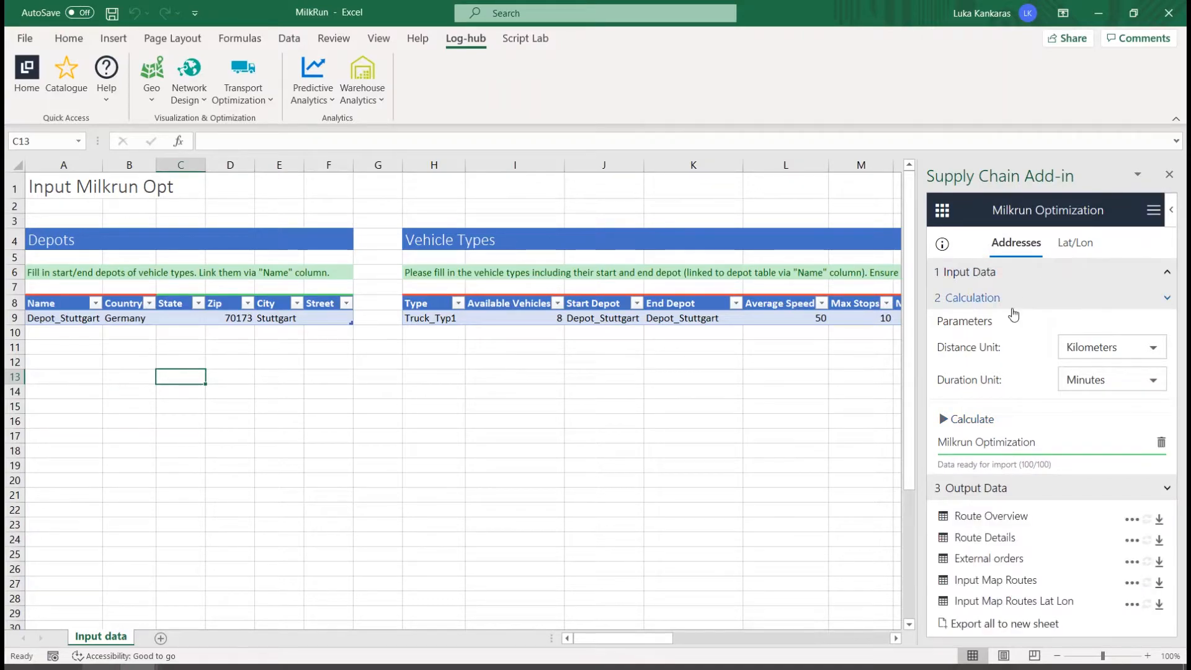
Step: Export all milkrun output tables to a new sheet
{"action": "left_click", "coordinate": [1011, 307]}
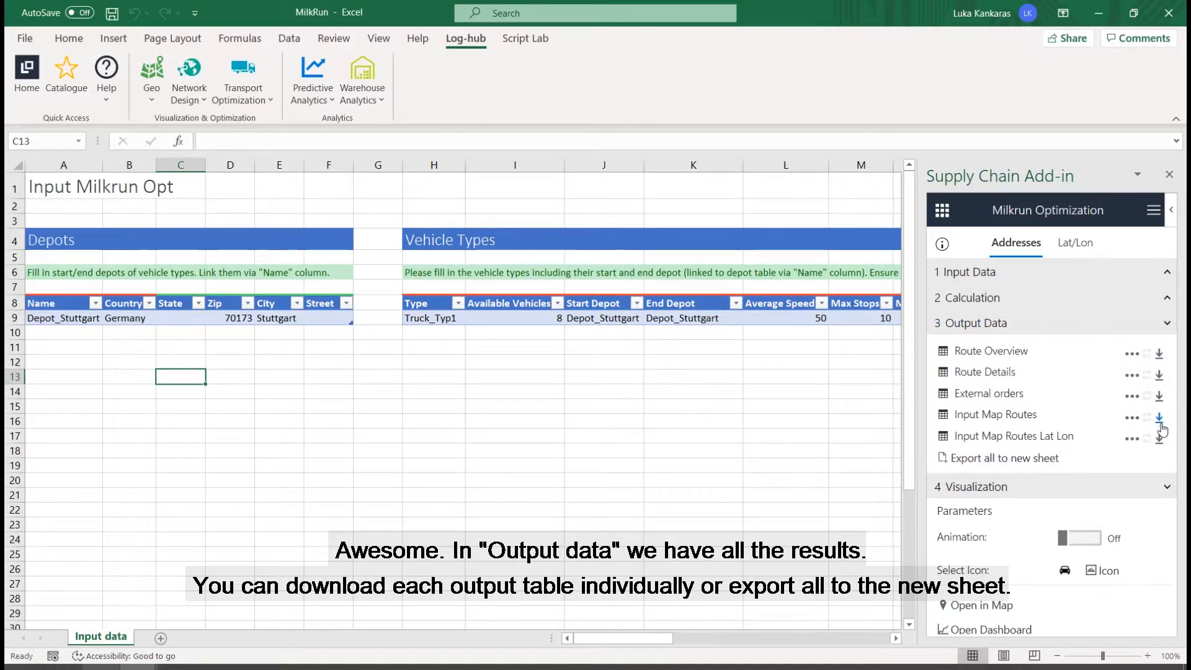
{"action": "left_click", "coordinate": [1026, 459]}
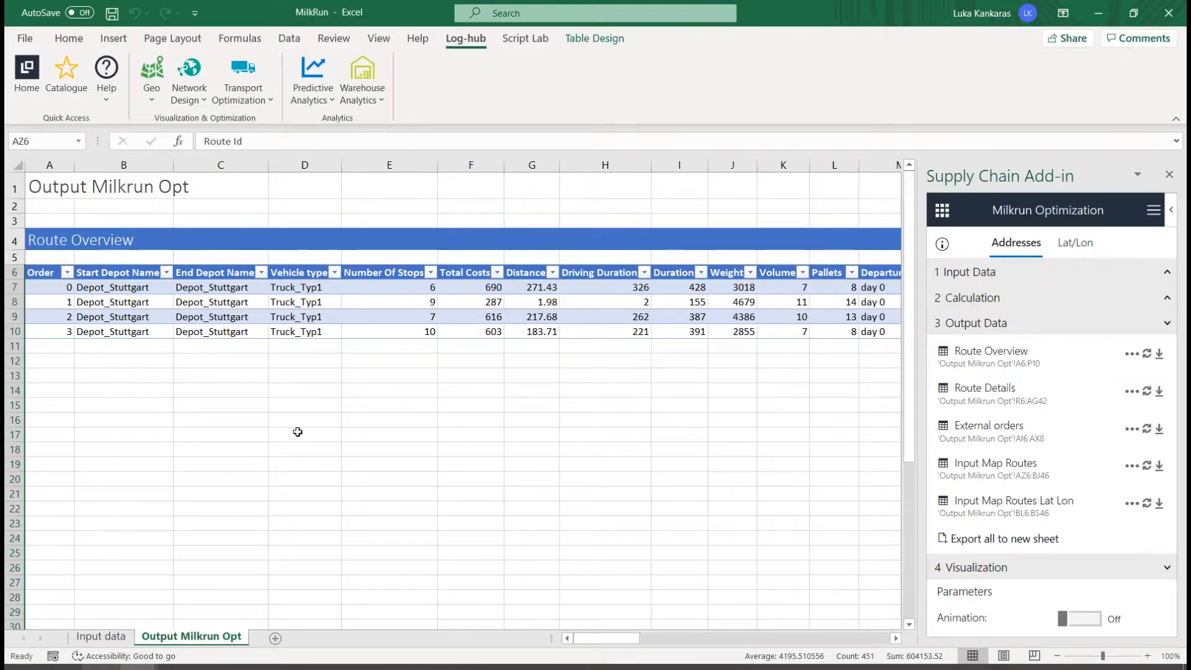
Step: Review the Route Overview table, checking the start depot, end depot and vehicle type of each route
{"action": "scroll", "coordinate": [297, 432], "scroll_direction": "down", "scroll_amount": 1}
{"action": "scroll", "coordinate": [298, 431], "scroll_direction": "up", "scroll_amount": 1}
{"action": "left_click_drag", "start_coordinate": [107, 272], "coordinate": [111, 330]}
{"action": "left_click_drag", "start_coordinate": [202, 274], "coordinate": [196, 327]}
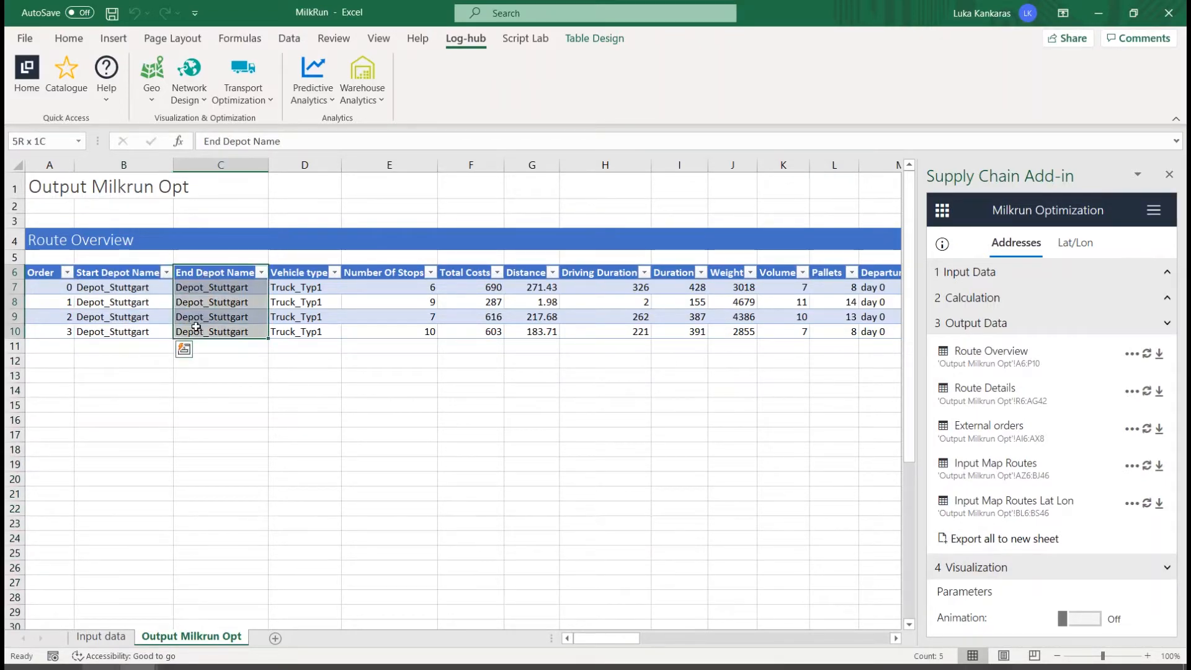
{"action": "left_click", "coordinate": [296, 330]}
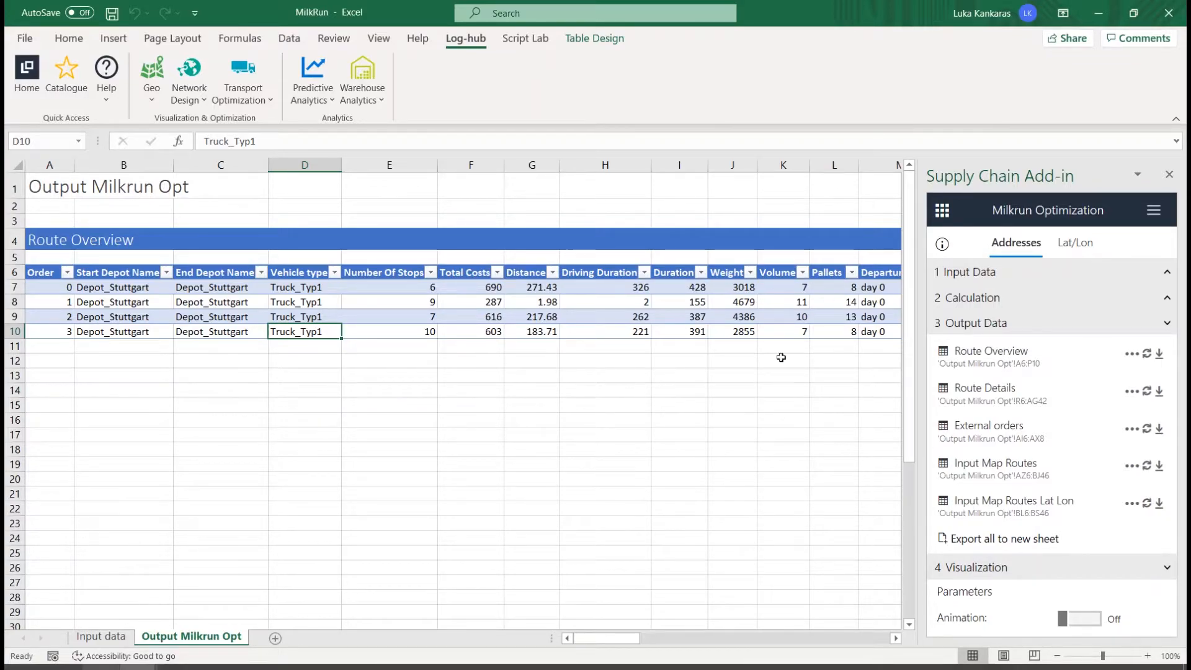
Step: Examine the Route Details table, including the pickup/delivery, weight, volume, pallets, distance and duration of the route legs
{"action": "left_click_drag", "start_coordinate": [608, 640], "coordinate": [675, 643]}
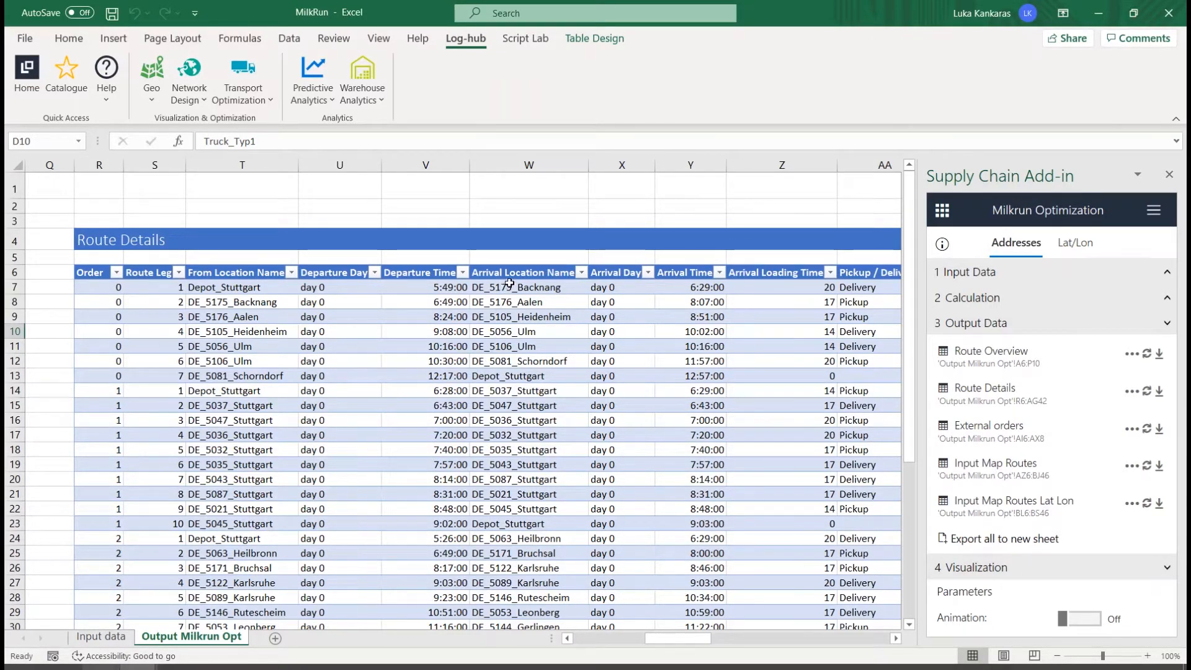
{"action": "left_click_drag", "start_coordinate": [686, 642], "coordinate": [724, 652]}
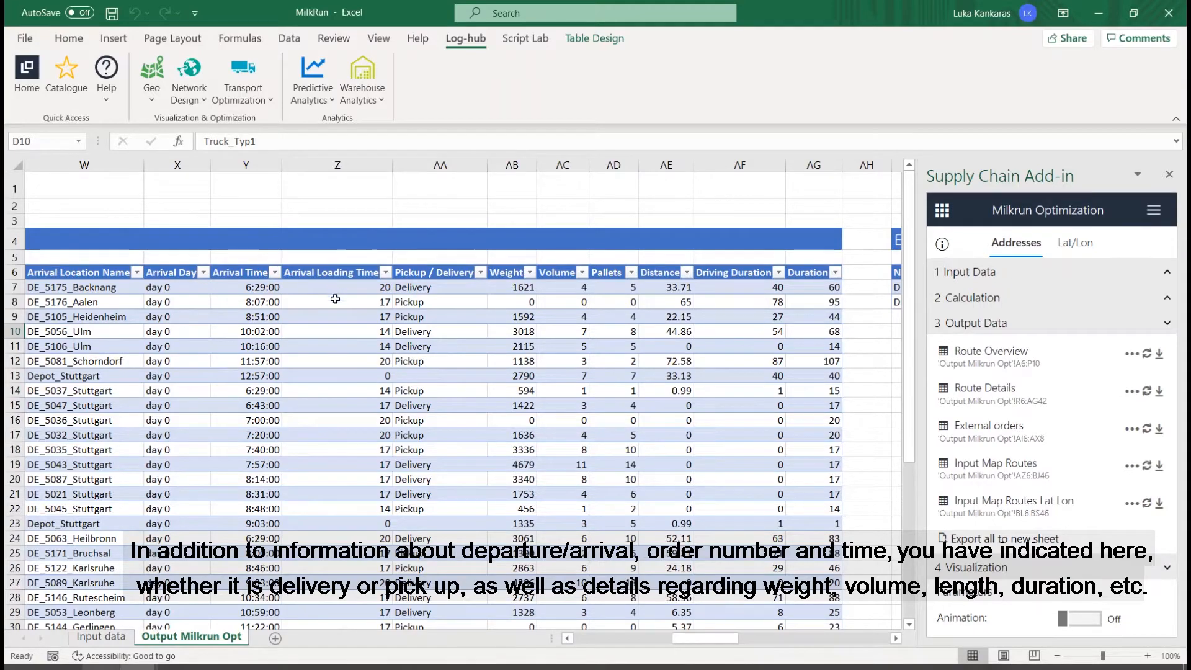
{"action": "left_click", "coordinate": [411, 289]}
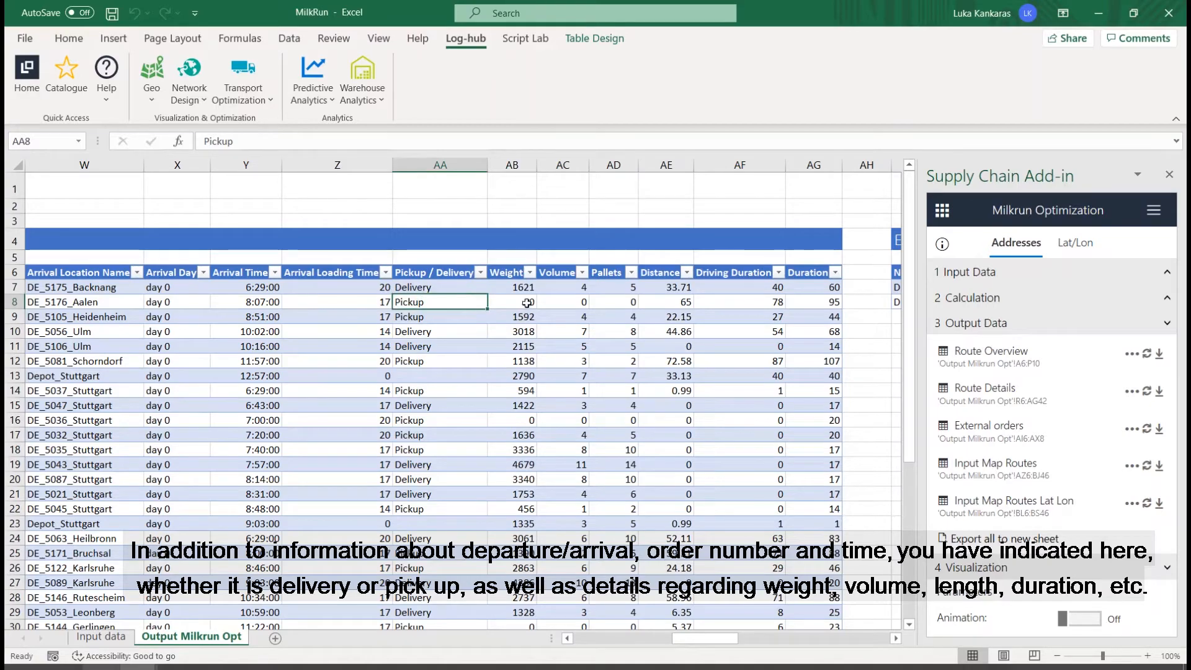
{"action": "left_click_drag", "start_coordinate": [524, 289], "coordinate": [526, 376]}
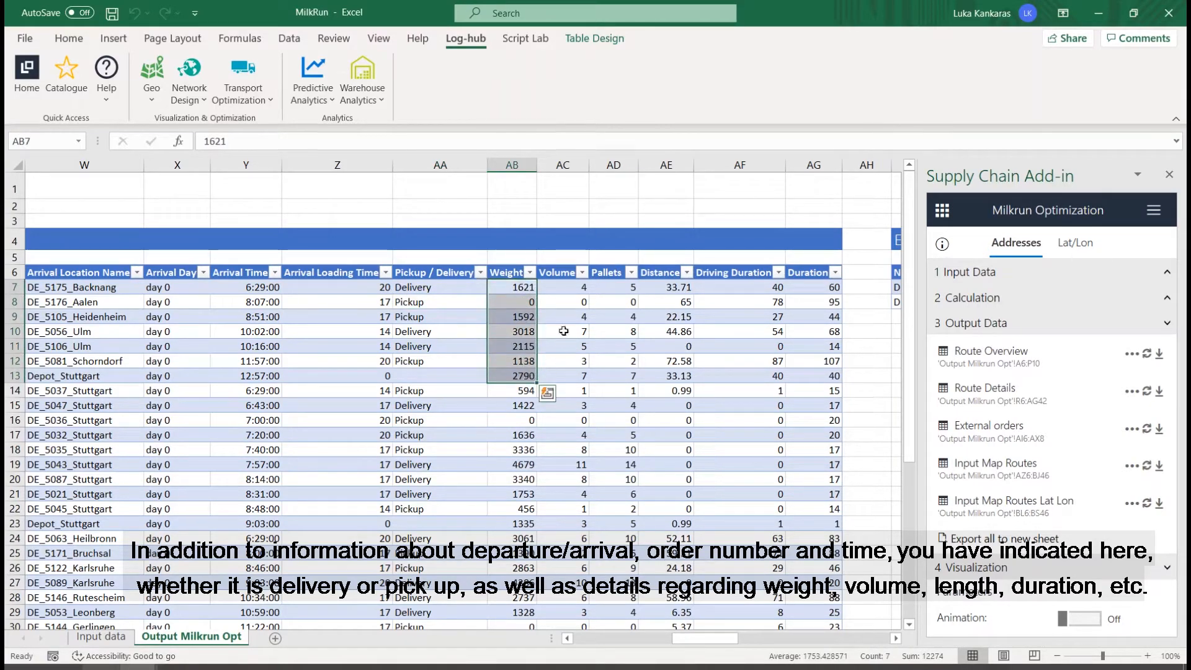
{"action": "left_click_drag", "start_coordinate": [569, 289], "coordinate": [574, 380]}
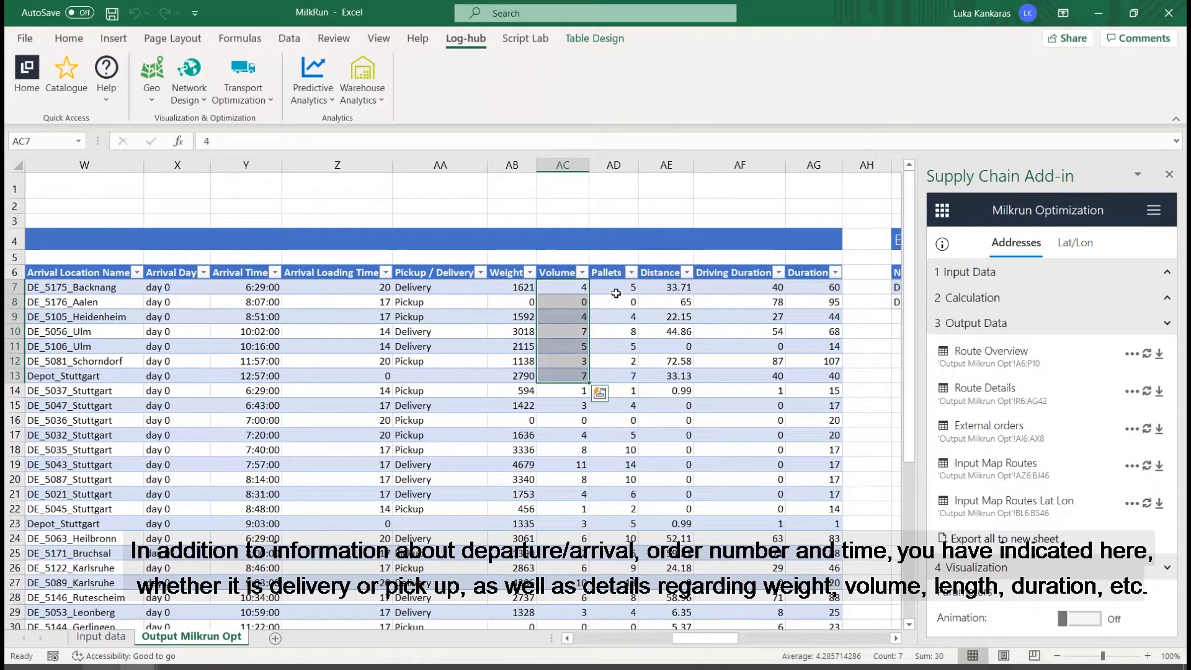
{"action": "left_click_drag", "start_coordinate": [613, 289], "coordinate": [616, 385]}
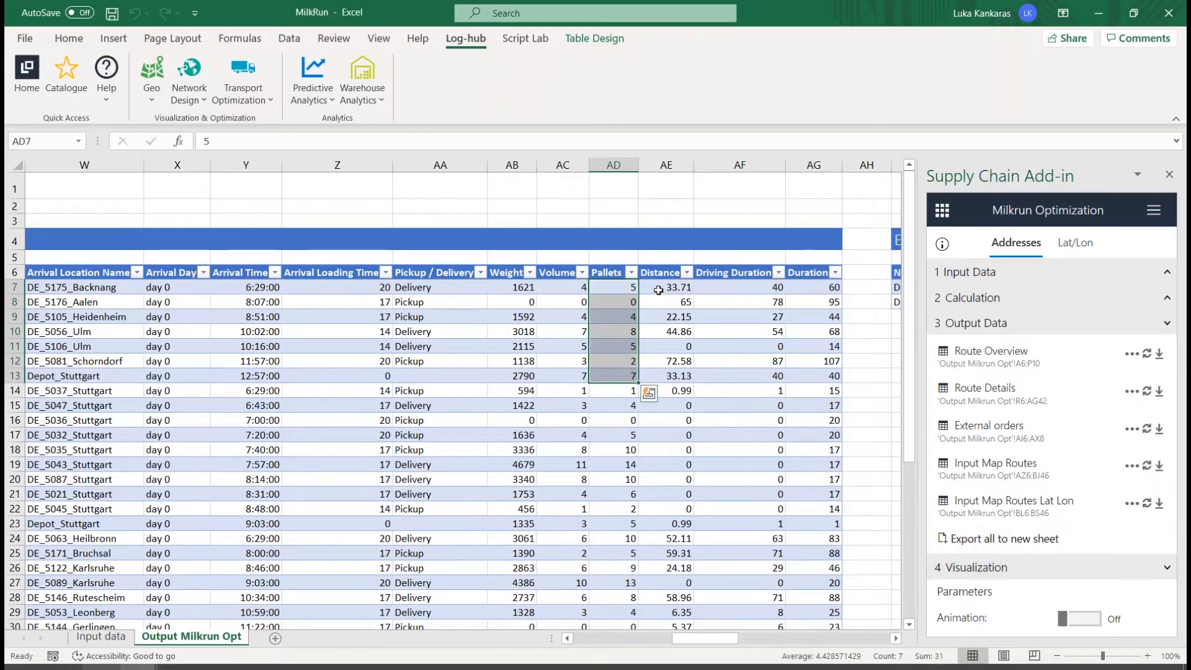
{"action": "left_click", "coordinate": [661, 289]}
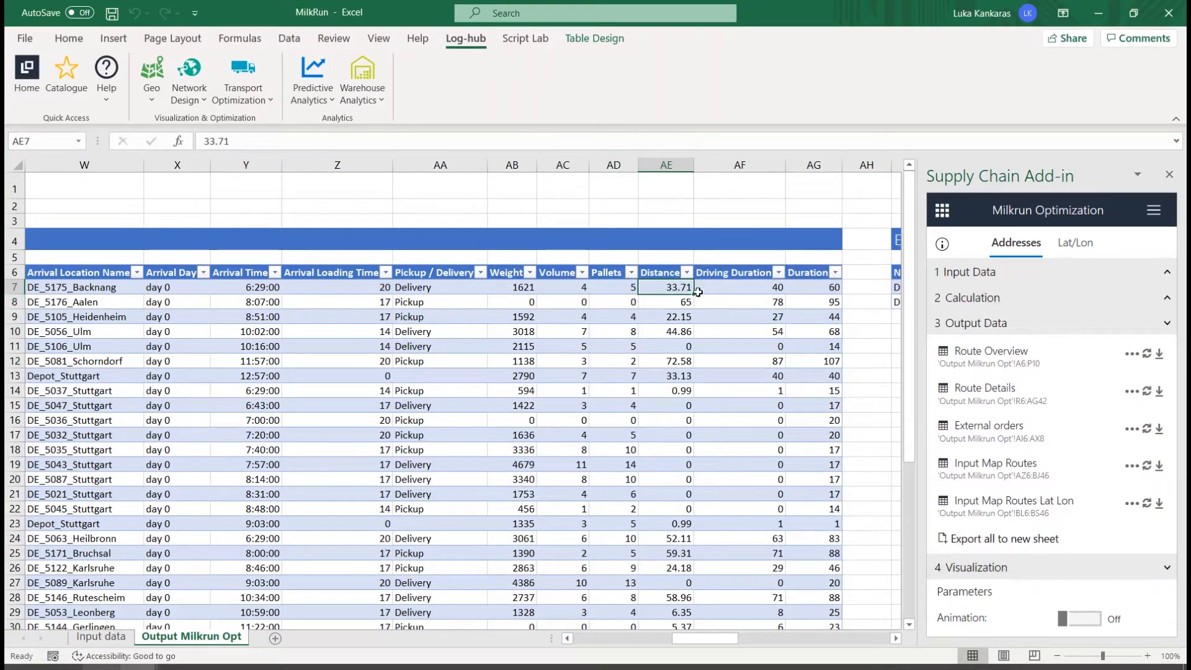
{"action": "left_click", "coordinate": [738, 283]}
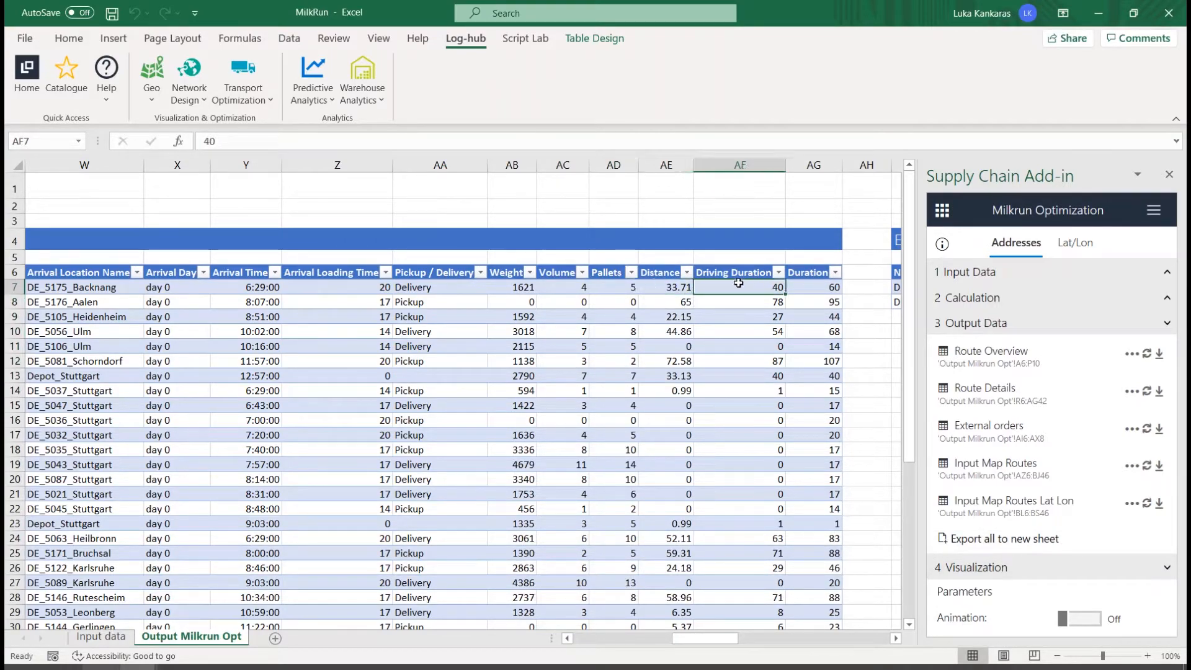
{"action": "left_click", "coordinate": [819, 284]}
Step: Examine the External orders table, checking the names of the orders to outsource and their external costs
{"action": "left_click_drag", "start_coordinate": [738, 639], "coordinate": [772, 642]}
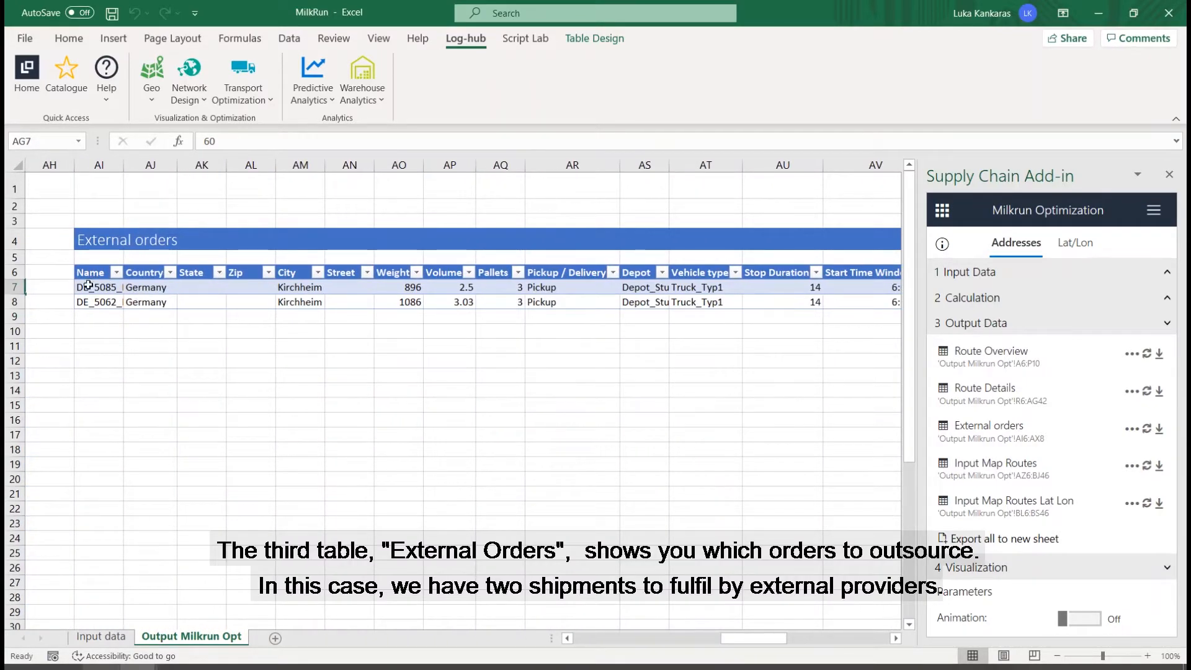
{"action": "left_click", "coordinate": [88, 286]}
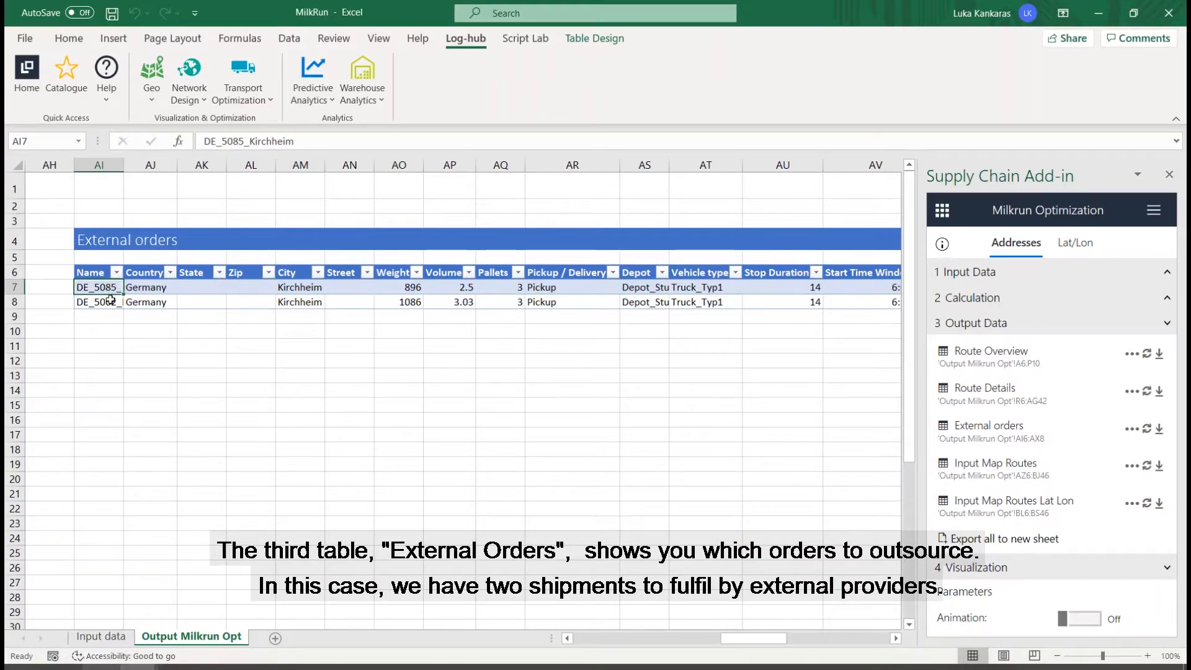
{"action": "mouse_move", "coordinate": [751, 638]}
{"action": "left_mouse_down"}
{"action": "mouse_move", "coordinate": [783, 656]}
{"action": "mouse_move", "coordinate": [769, 638]}
{"action": "left_mouse_up"}
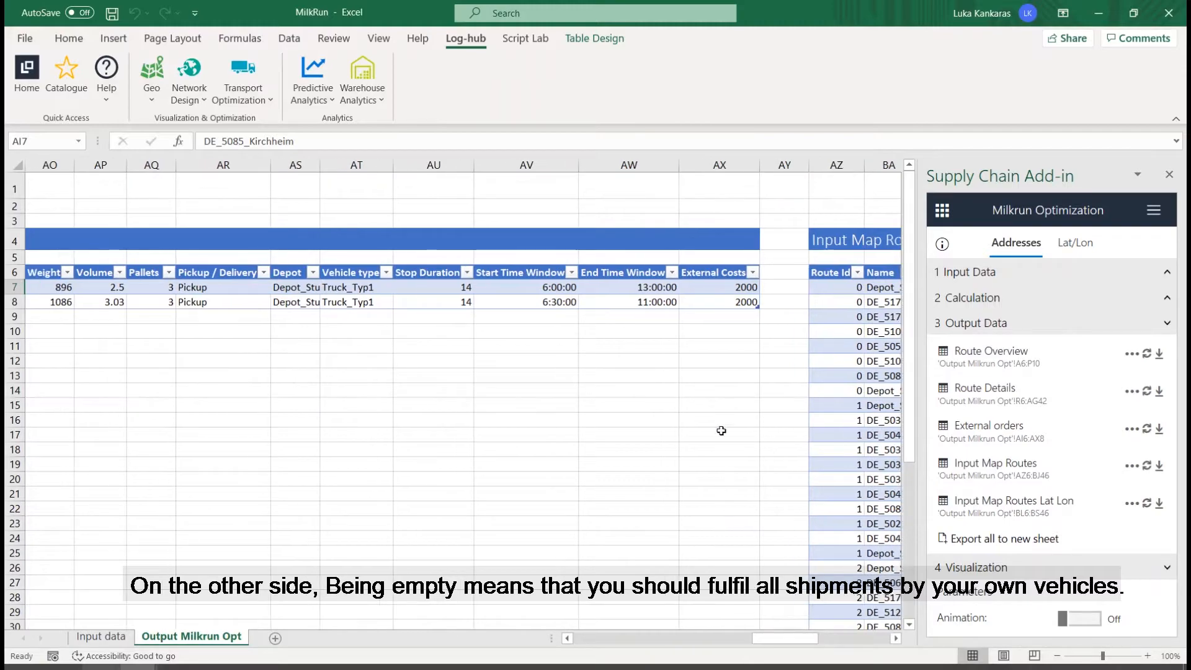
{"action": "left_click_drag", "start_coordinate": [722, 283], "coordinate": [719, 302]}
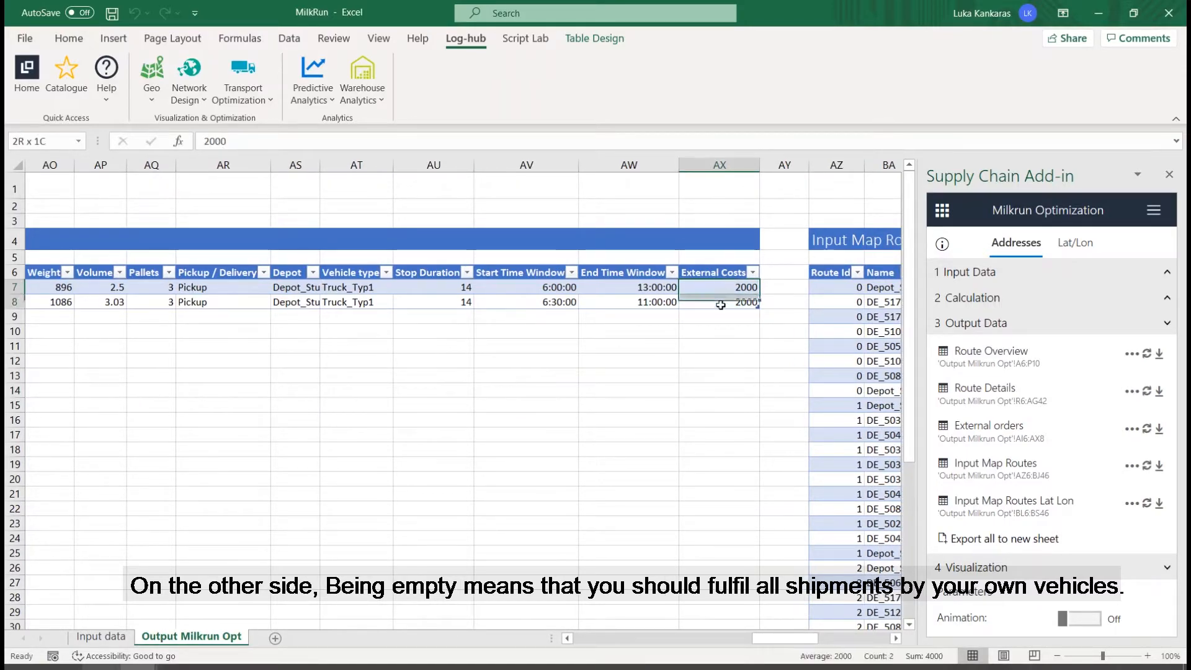
Step: Look through the Input Map Routes table and return to the Route Overview table
{"action": "left_click_drag", "start_coordinate": [782, 638], "coordinate": [820, 642]}
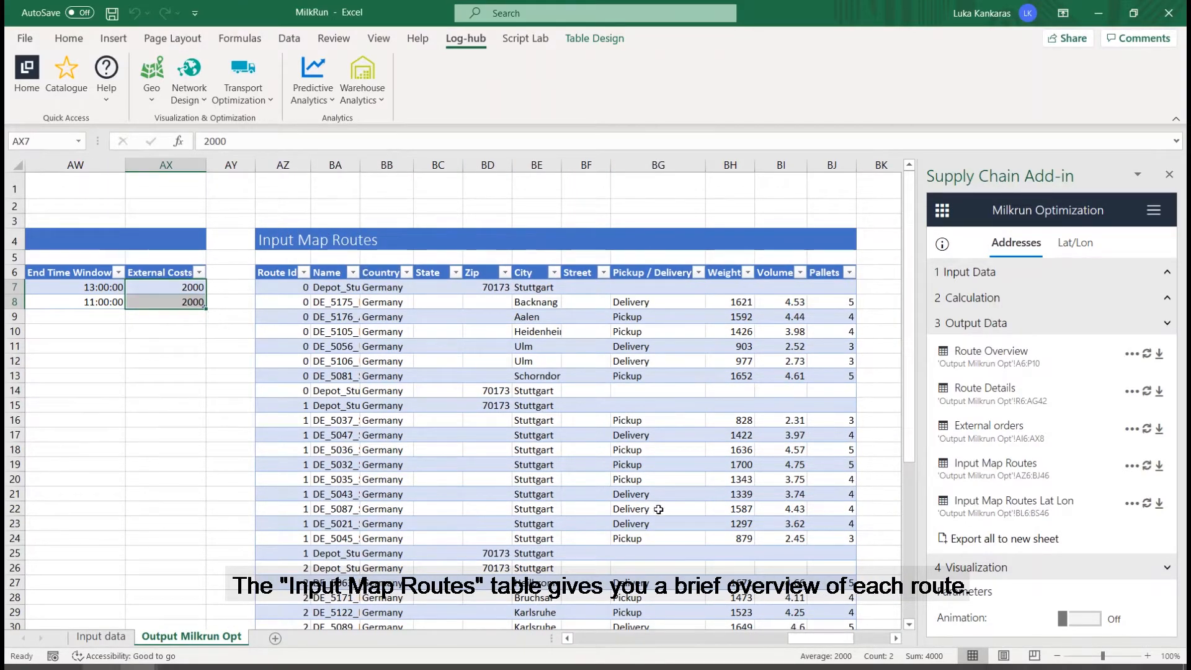
{"action": "scroll", "coordinate": [651, 476], "scroll_direction": "down", "scroll_amount": 6}
{"action": "scroll", "coordinate": [655, 479], "scroll_direction": "up", "scroll_amount": 6}
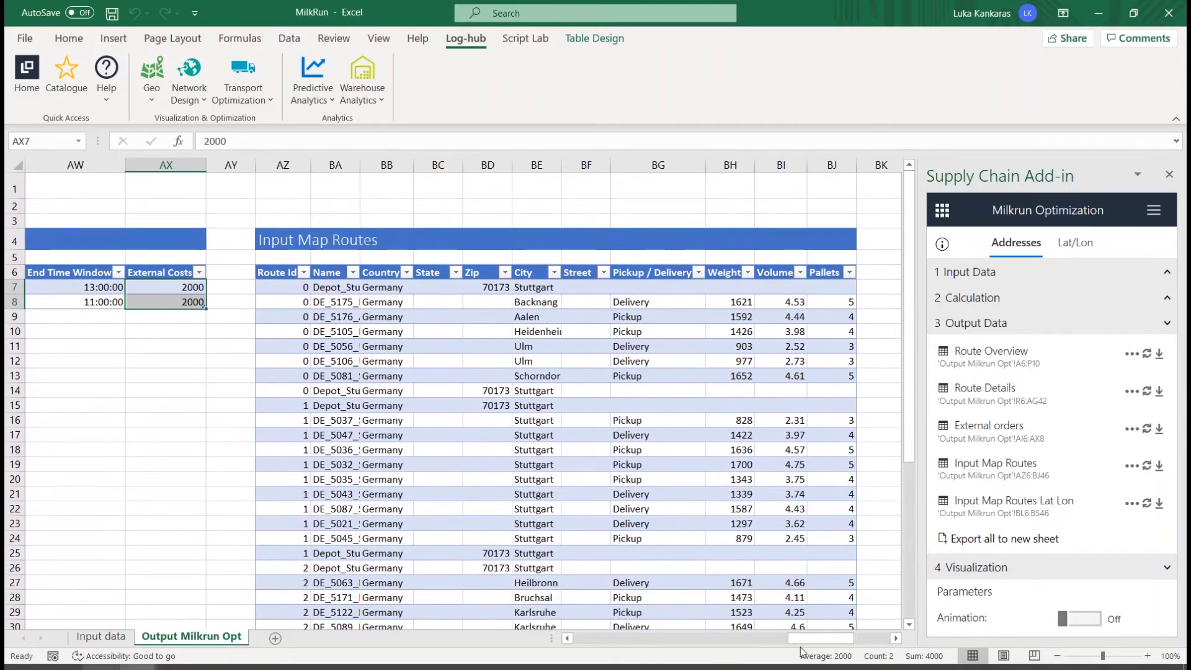
{"action": "left_click_drag", "start_coordinate": [822, 639], "coordinate": [568, 642]}
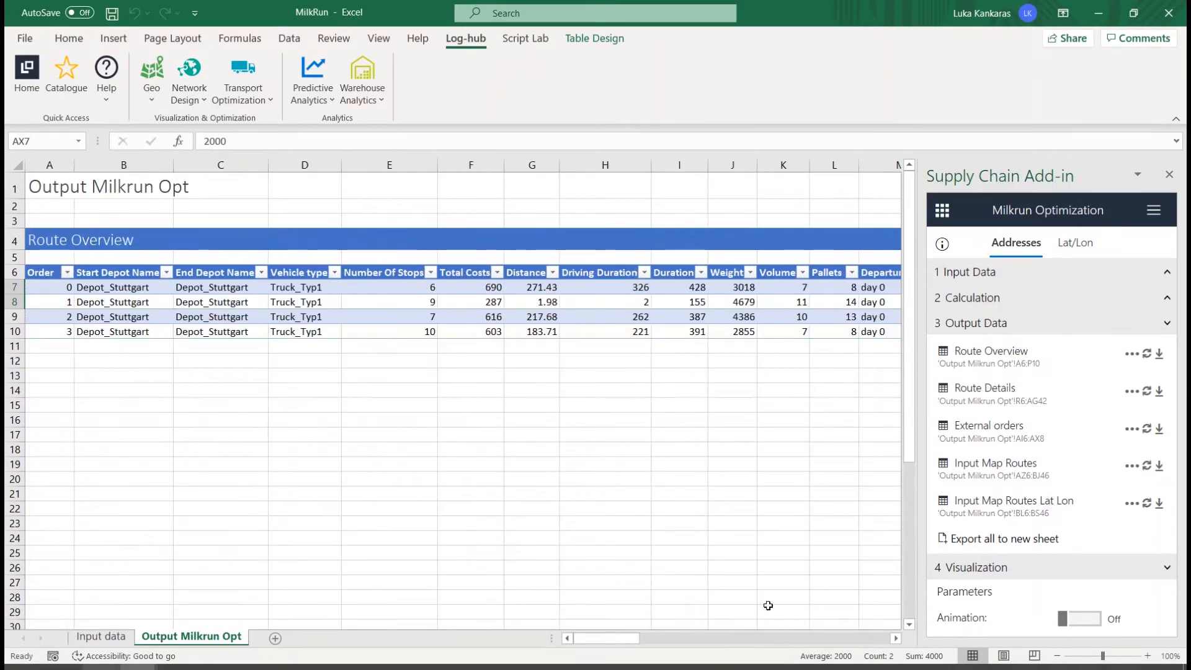
Step: Open the milkrun results in the map with Animation off and maximize the map window
{"action": "left_click", "coordinate": [1007, 328]}
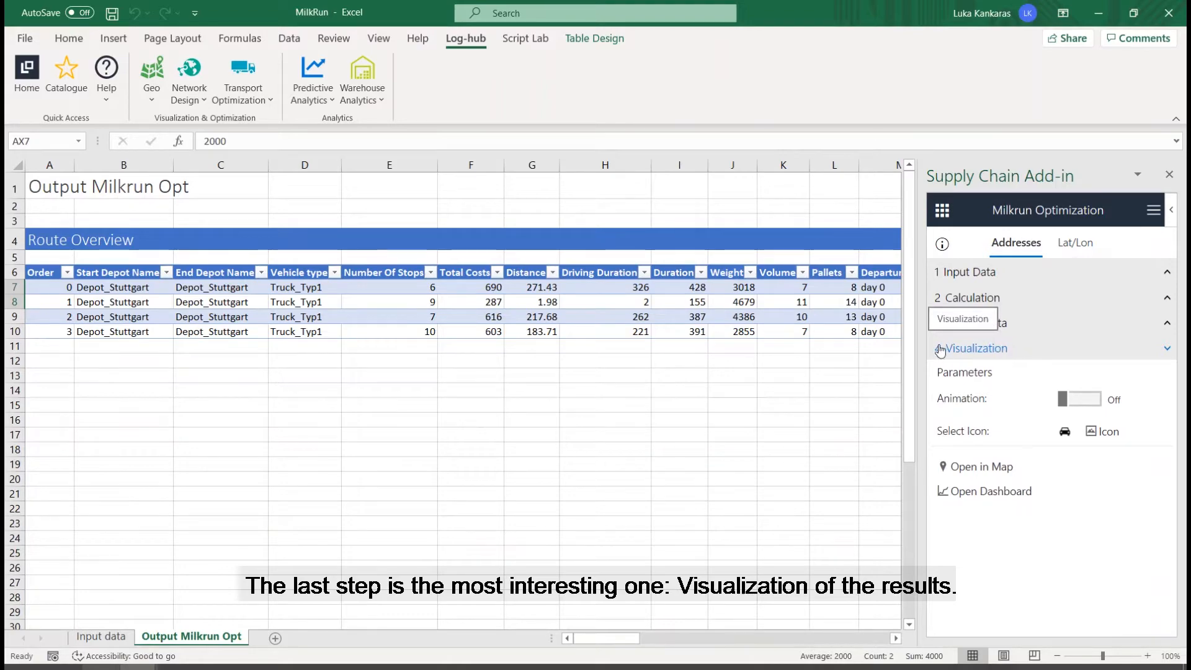
{"action": "left_click", "coordinate": [1078, 400]}
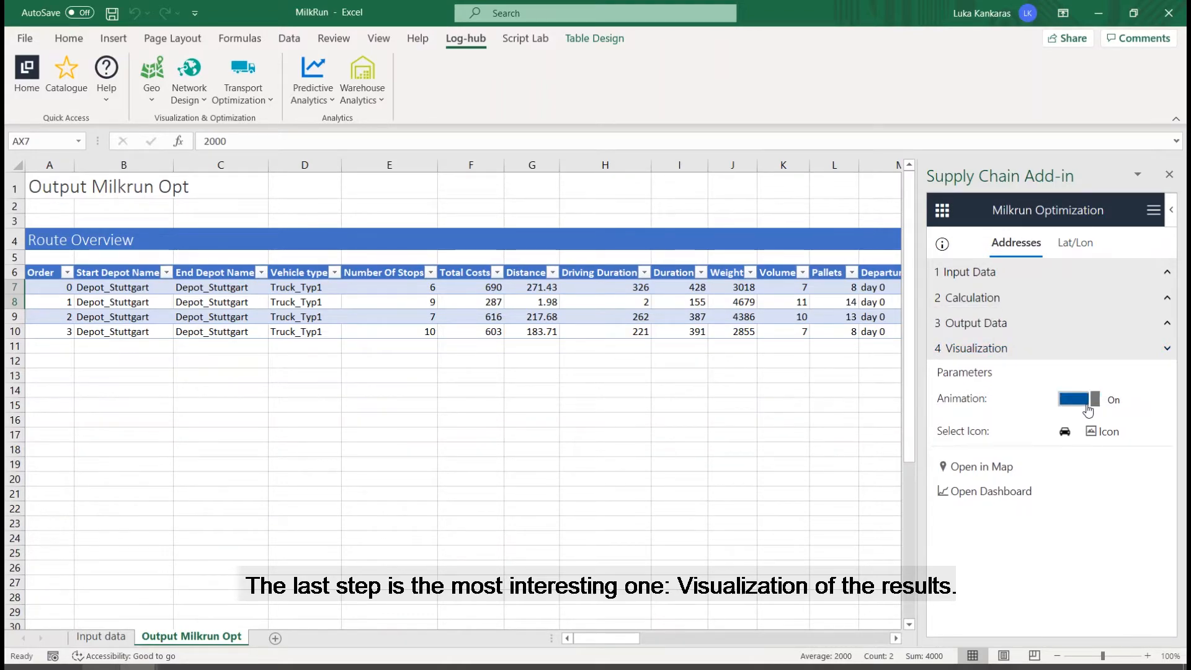
{"action": "left_click", "coordinate": [1087, 406]}
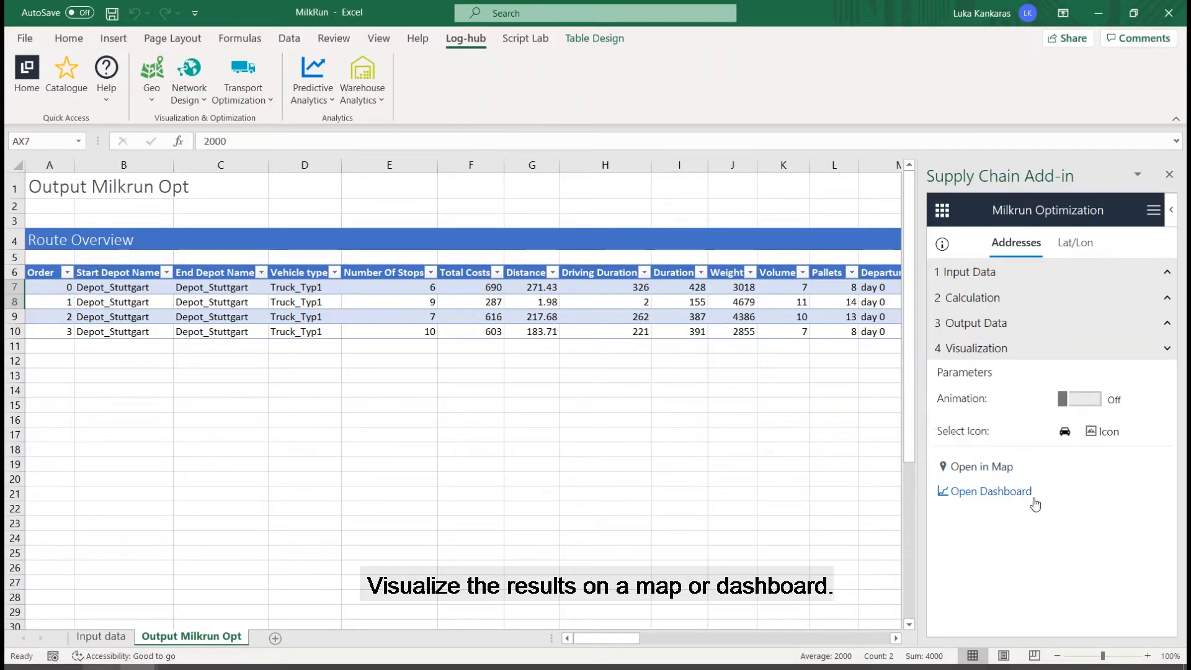
{"action": "left_click", "coordinate": [976, 466]}
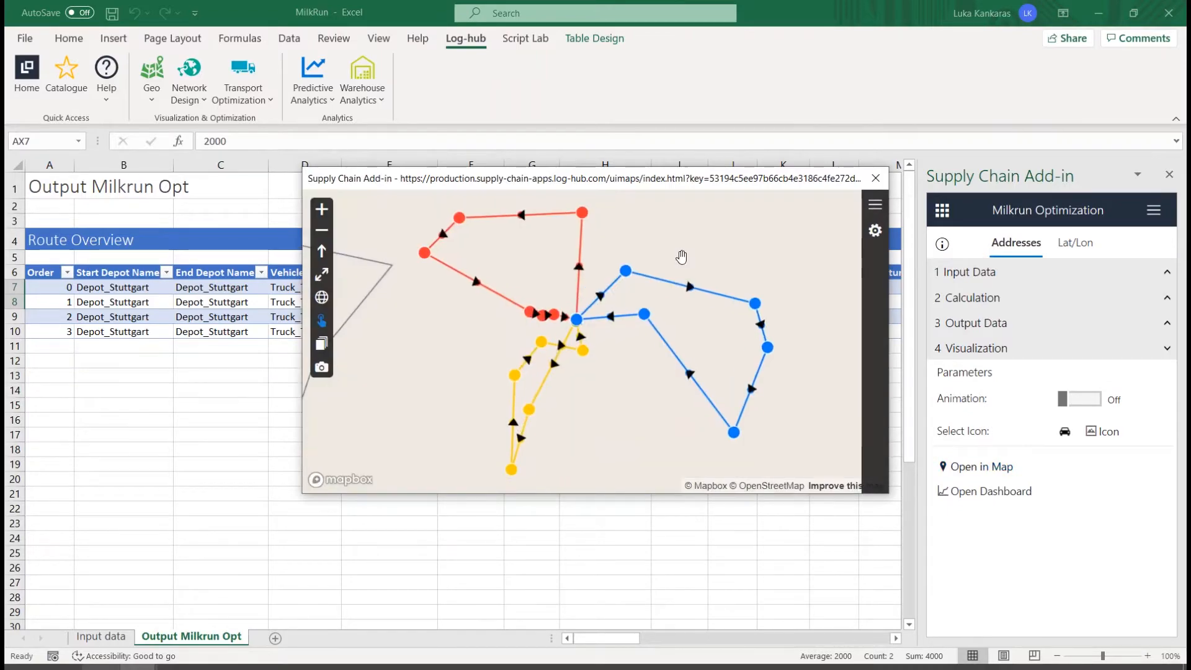
{"action": "right_click", "coordinate": [660, 180]}
{"action": "left_click", "coordinate": [695, 247]}
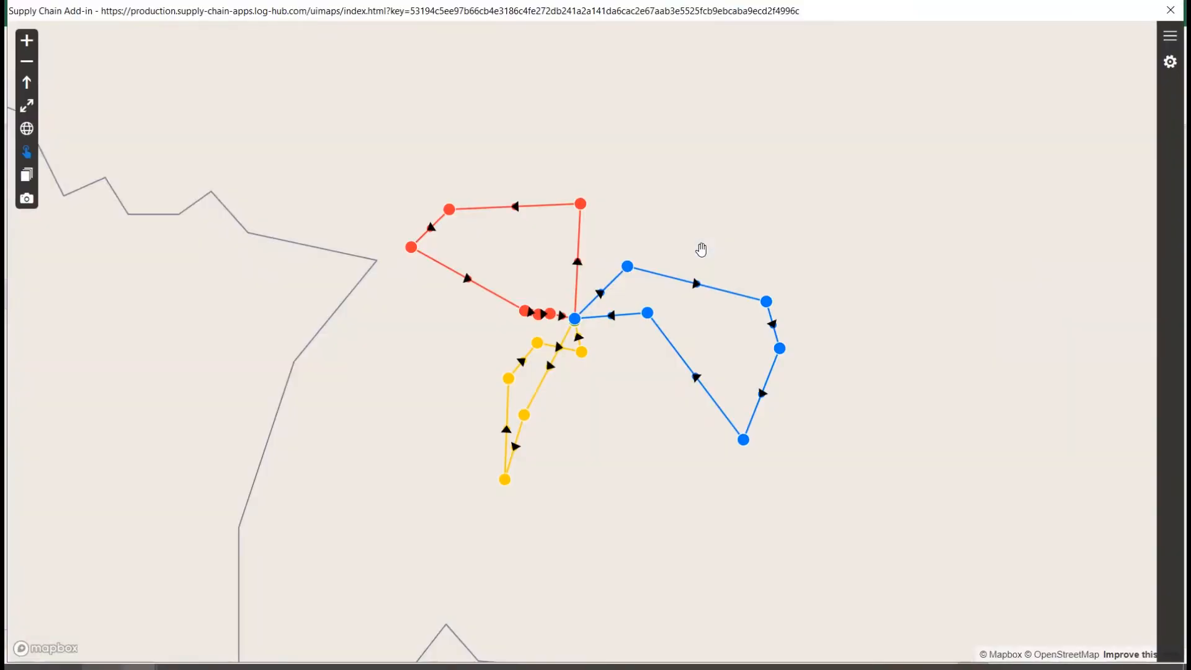
Step: Check the route details of the DE_5176_Aalen stop on the map and close its pop-up
{"action": "left_click", "coordinate": [766, 304]}
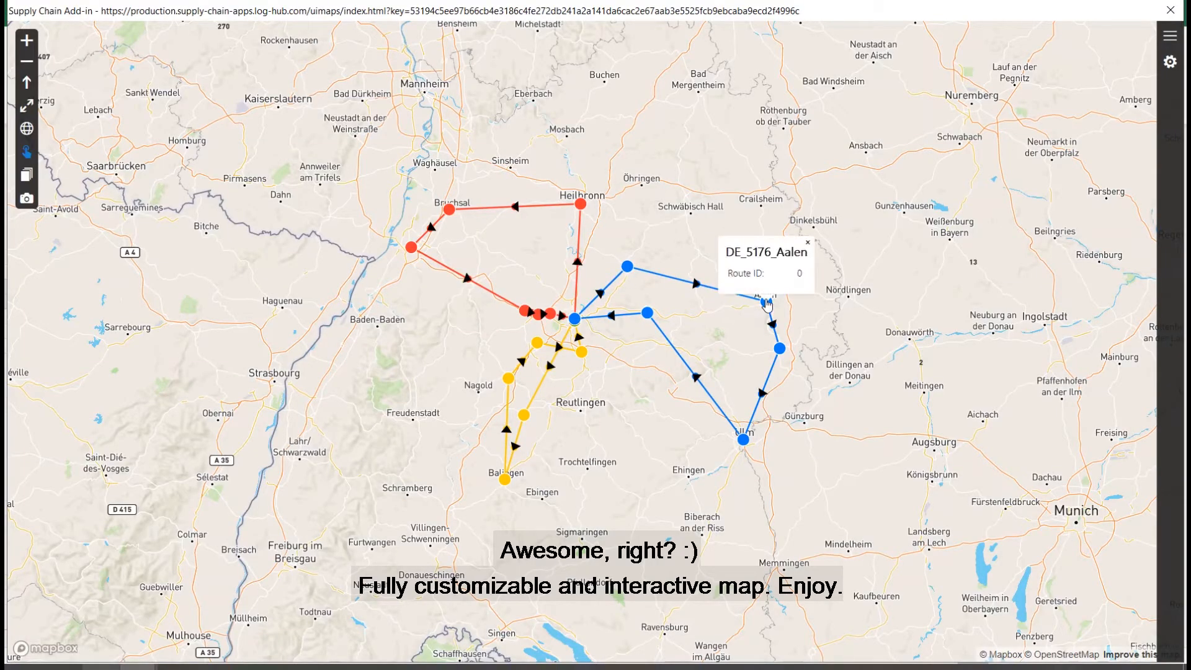
{"action": "left_click", "coordinate": [807, 241]}
{"action": "scroll", "coordinate": [675, 289], "scroll_direction": "down", "scroll_amount": 1}
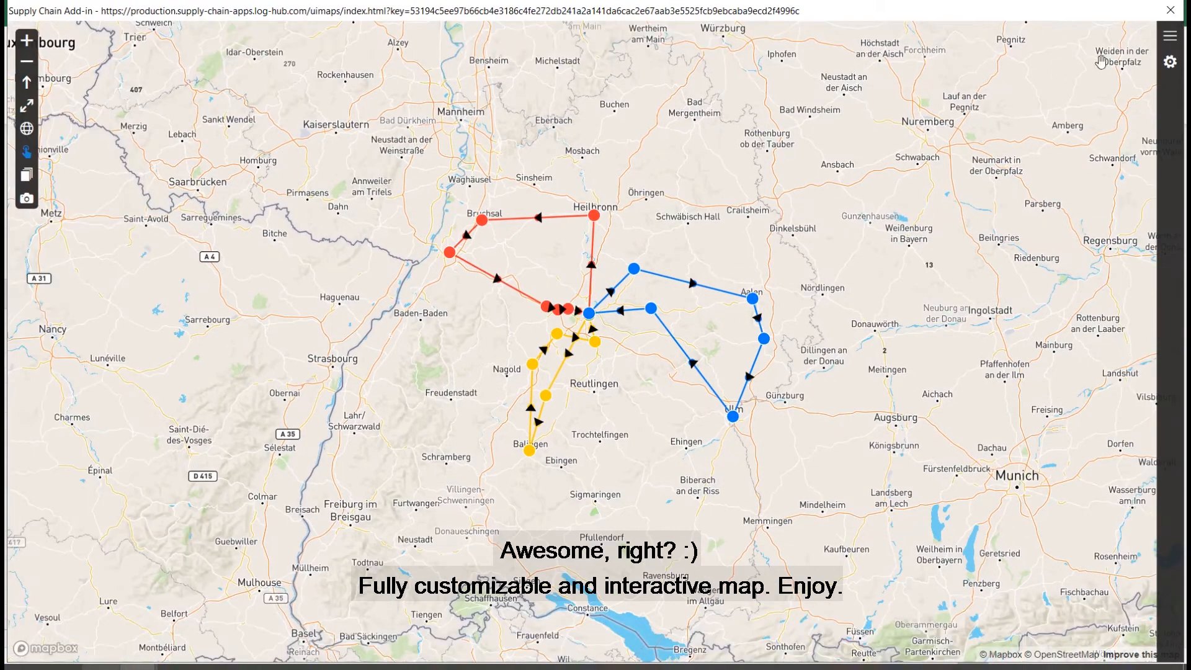
Step: Hide all route layers on the map and show Routes 0, 1, 2 and 3 again one by one
{"action": "left_click", "coordinate": [1171, 40]}
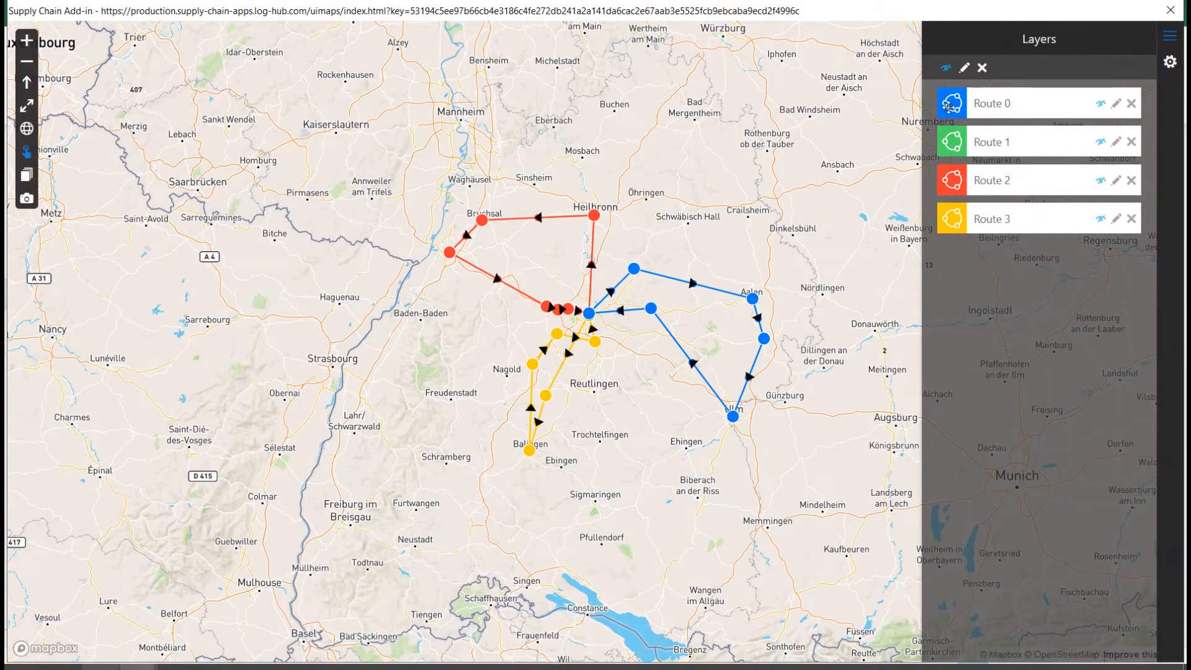
{"action": "left_click", "coordinate": [945, 70]}
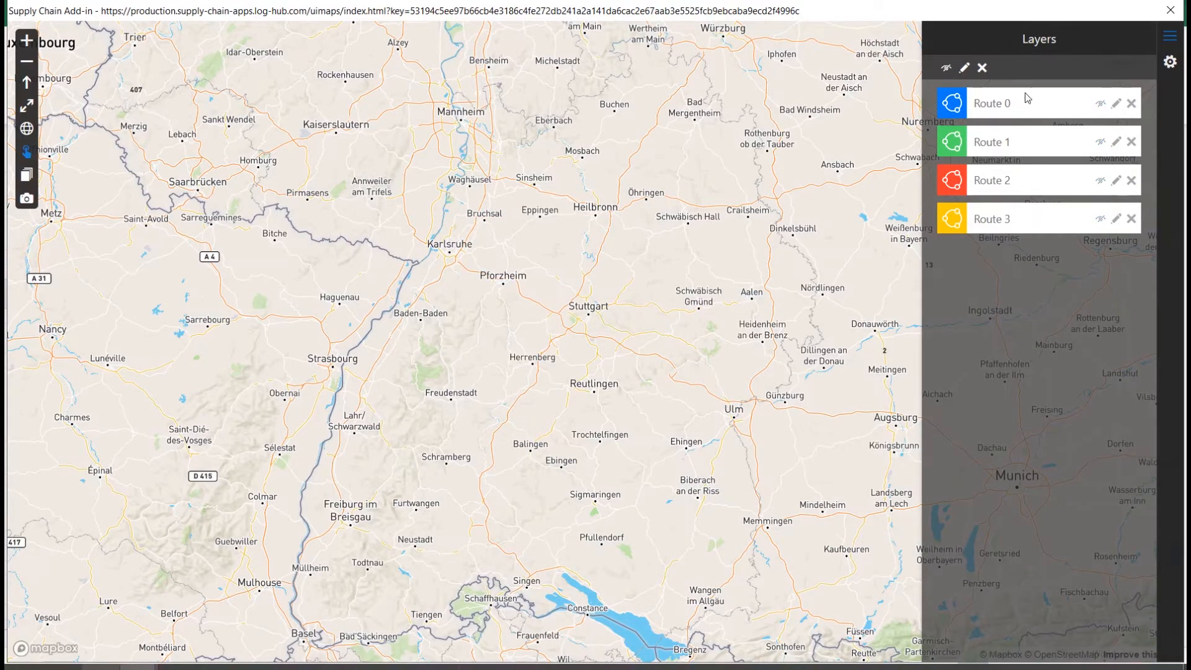
{"action": "left_click", "coordinate": [1100, 105]}
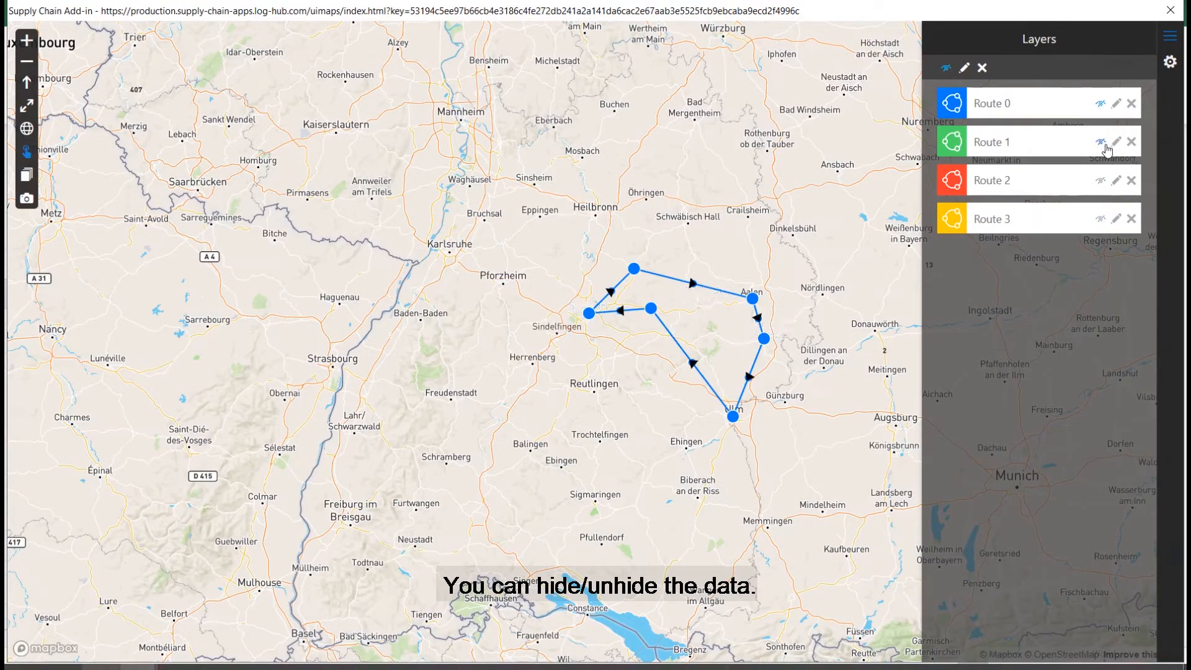
{"action": "left_click", "coordinate": [1100, 142]}
{"action": "left_click", "coordinate": [1100, 181]}
{"action": "left_click", "coordinate": [1101, 219]}
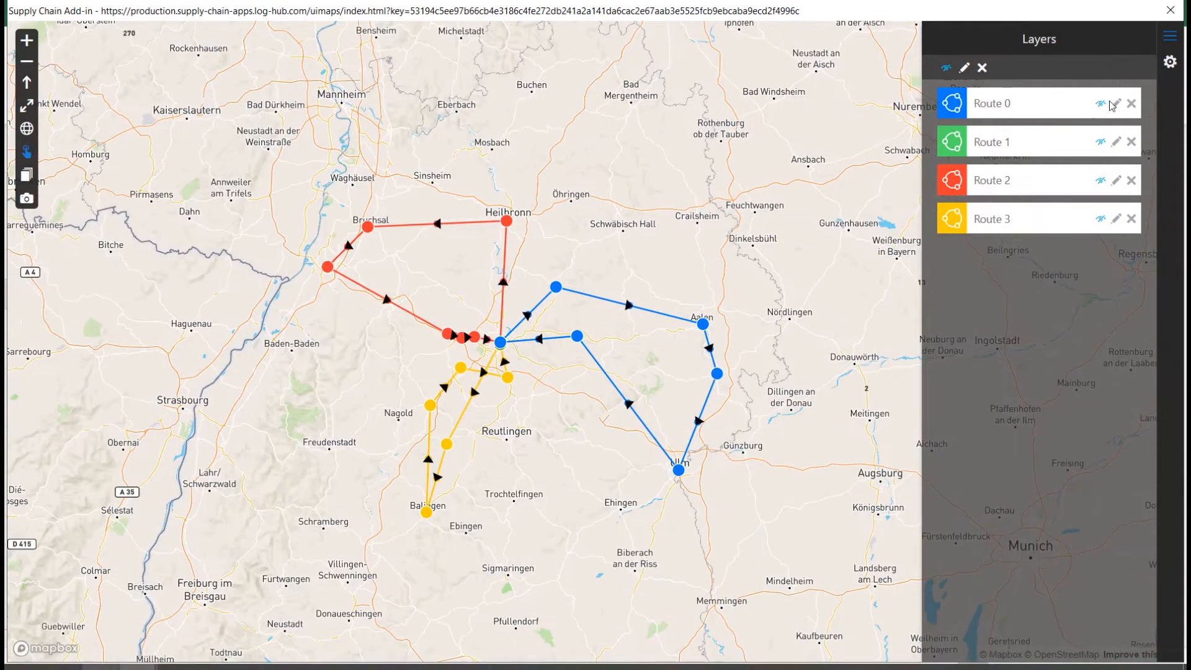
Step: Set the fill size of the Route 0 layer to 7, keeping its name, color and 0 transparency
{"action": "left_click", "coordinate": [1115, 104]}
{"action": "left_click", "coordinate": [1022, 106]}
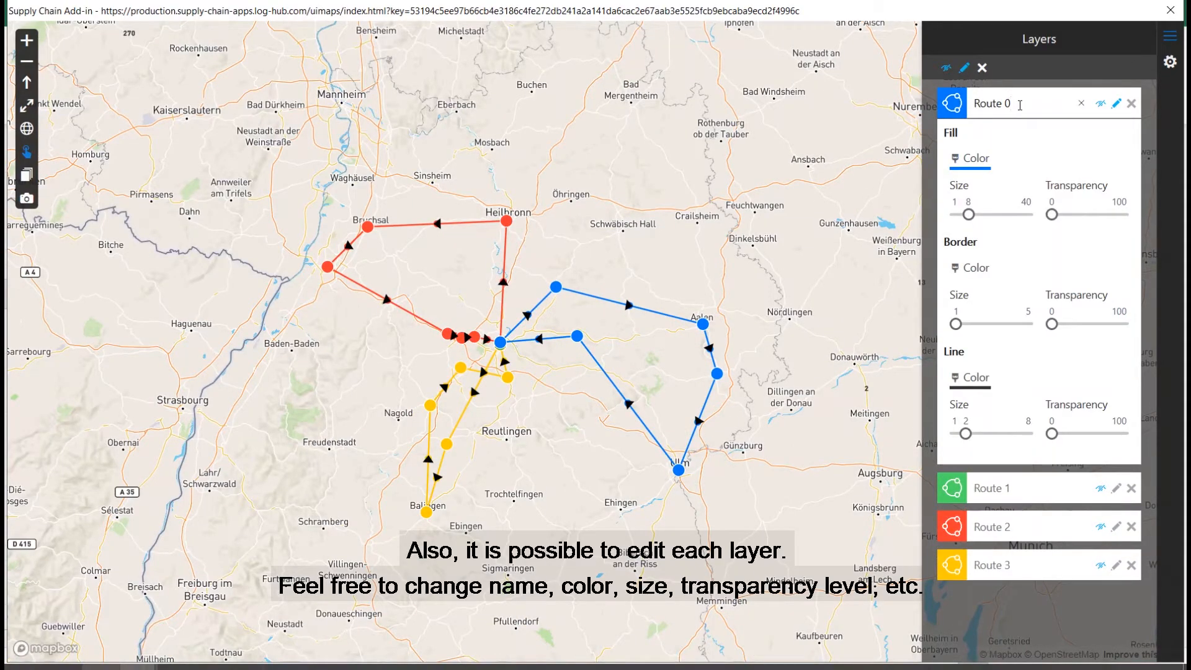
{"action": "left_click", "coordinate": [977, 167]}
{"action": "left_click", "coordinate": [976, 168]}
{"action": "left_click_drag", "start_coordinate": [971, 218], "coordinate": [967, 218]}
{"action": "mouse_move", "coordinate": [1051, 217]}
{"action": "left_mouse_down"}
{"action": "mouse_move", "coordinate": [1094, 217]}
{"action": "mouse_move", "coordinate": [1051, 217]}
{"action": "left_mouse_up"}
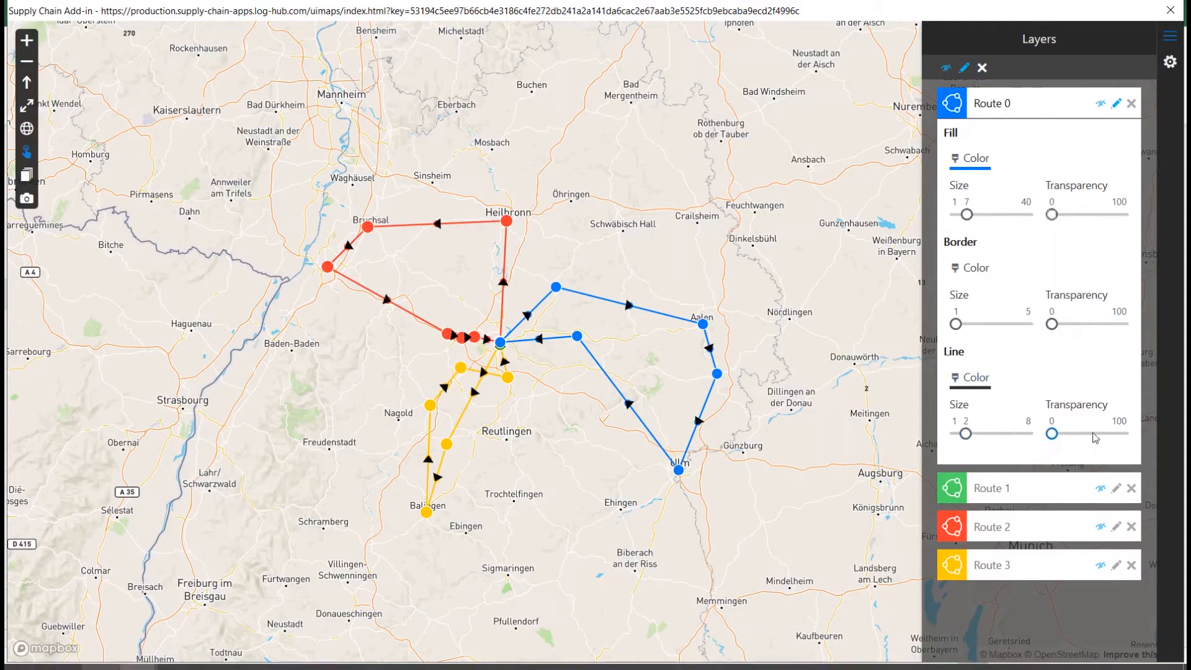
{"action": "left_click", "coordinate": [1115, 104]}
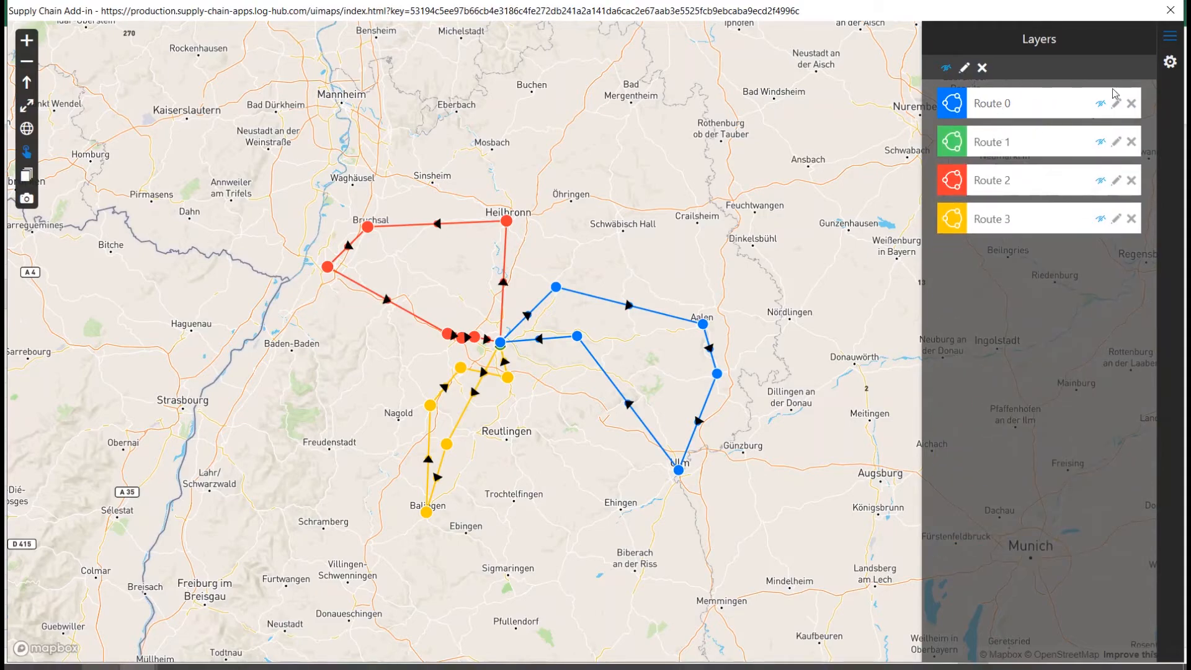
Step: Try the Satellite and Light map styles and switch the map to the Strategic style
{"action": "left_click", "coordinate": [1169, 64]}
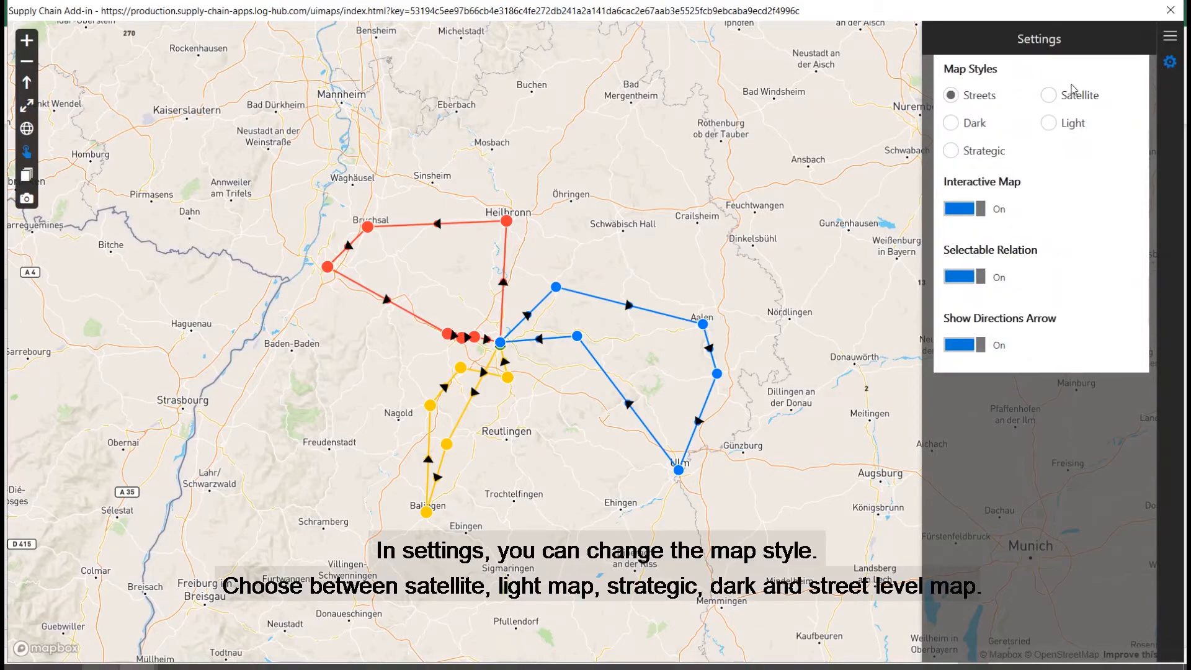
{"action": "left_click", "coordinate": [1049, 97]}
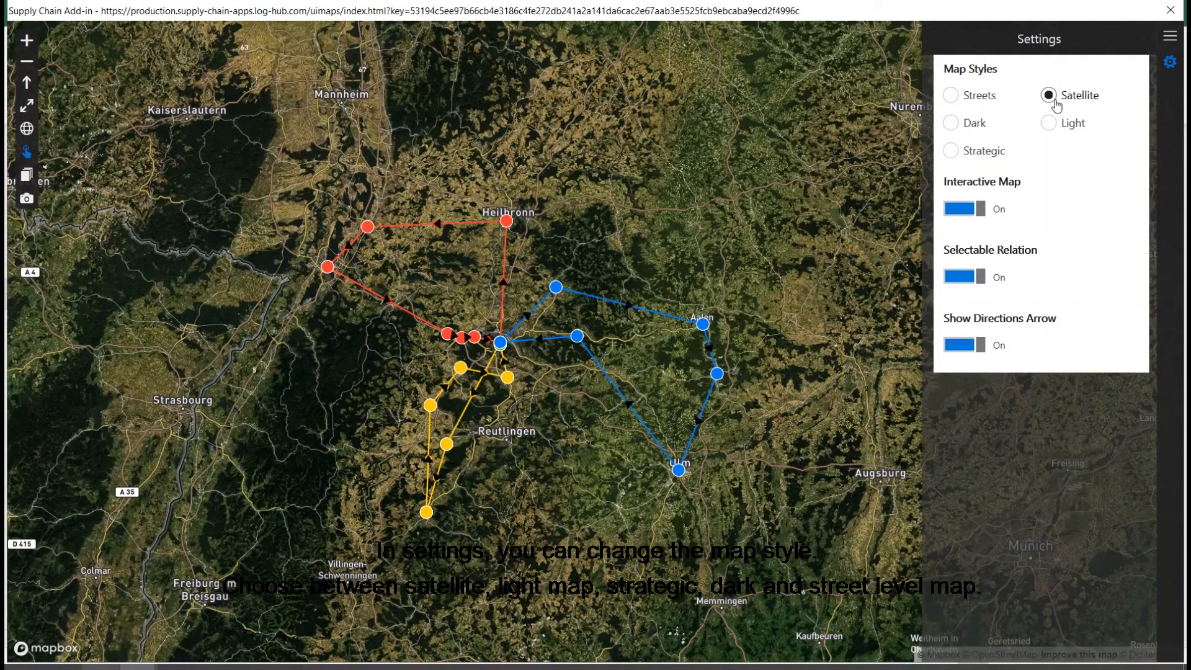
{"action": "left_click", "coordinate": [1054, 125]}
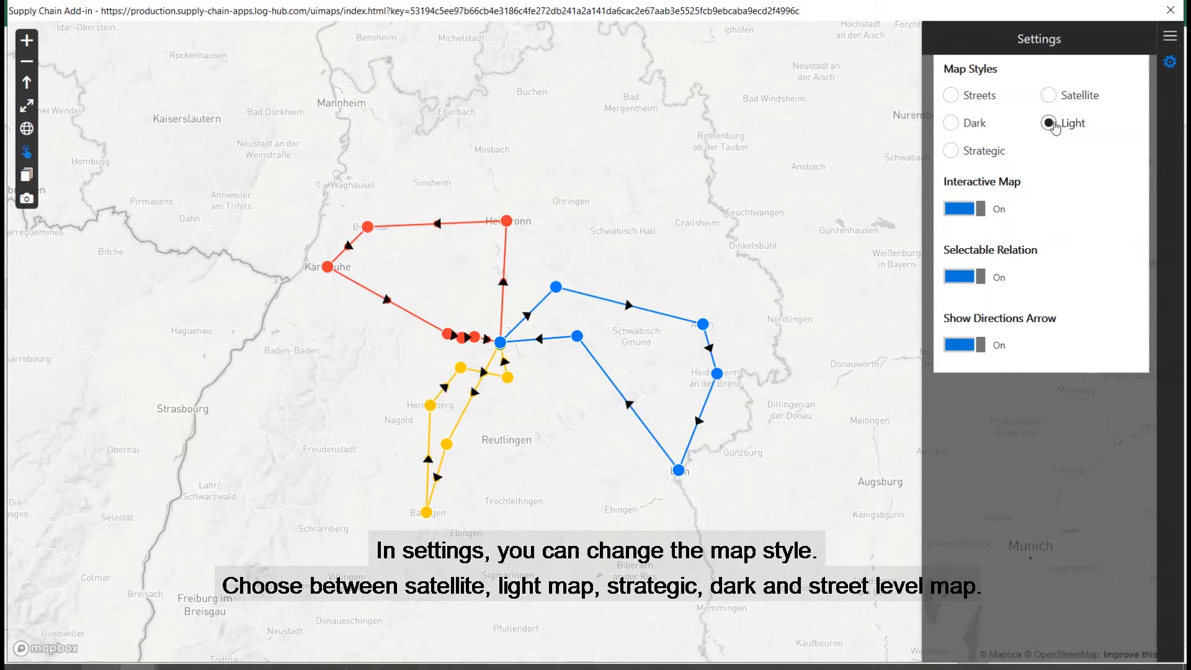
{"action": "left_click", "coordinate": [964, 151]}
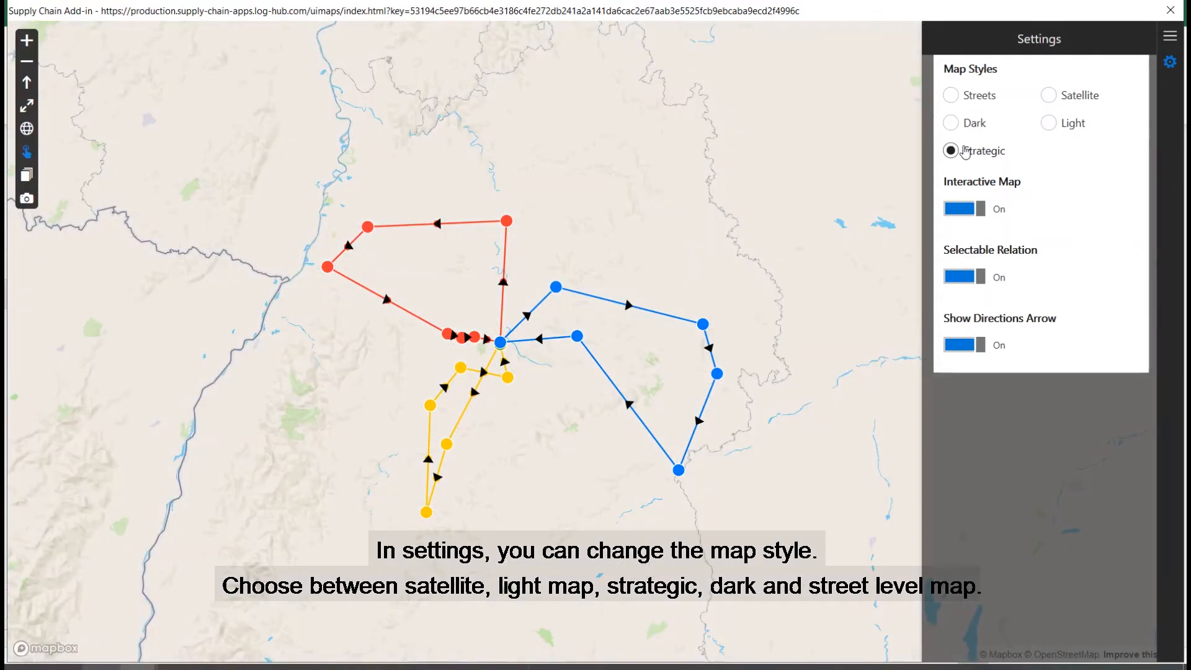
Step: Try the Dark map style and switch the map to the Streets style
{"action": "left_click", "coordinate": [950, 125]}
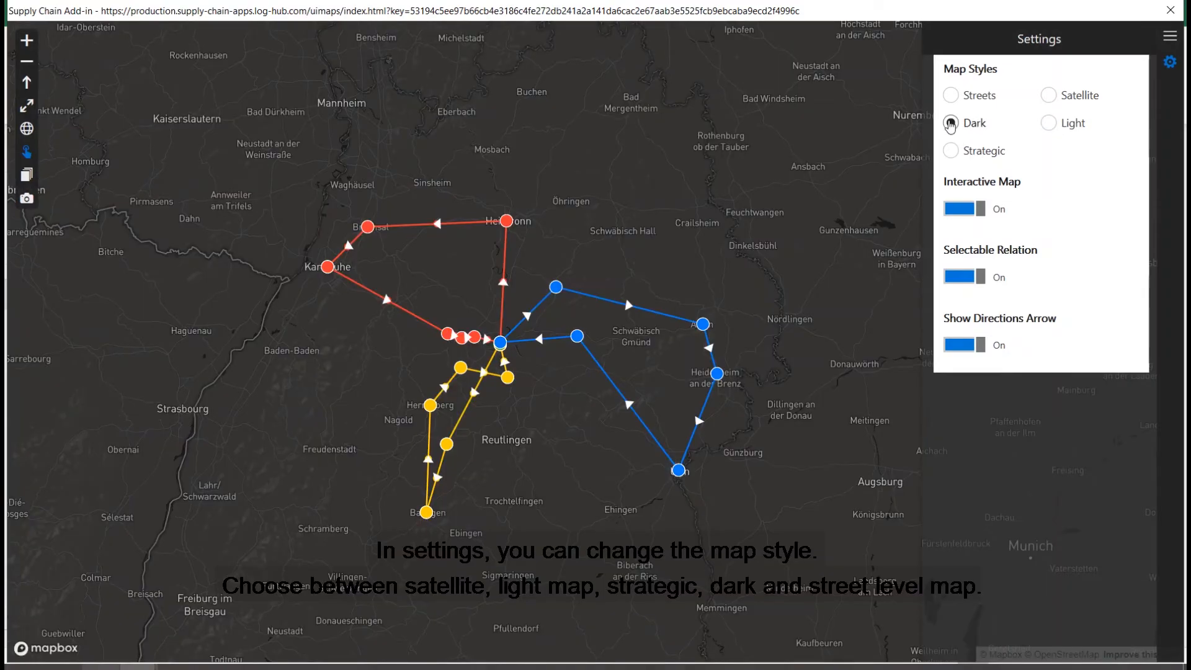
{"action": "left_click", "coordinate": [950, 96]}
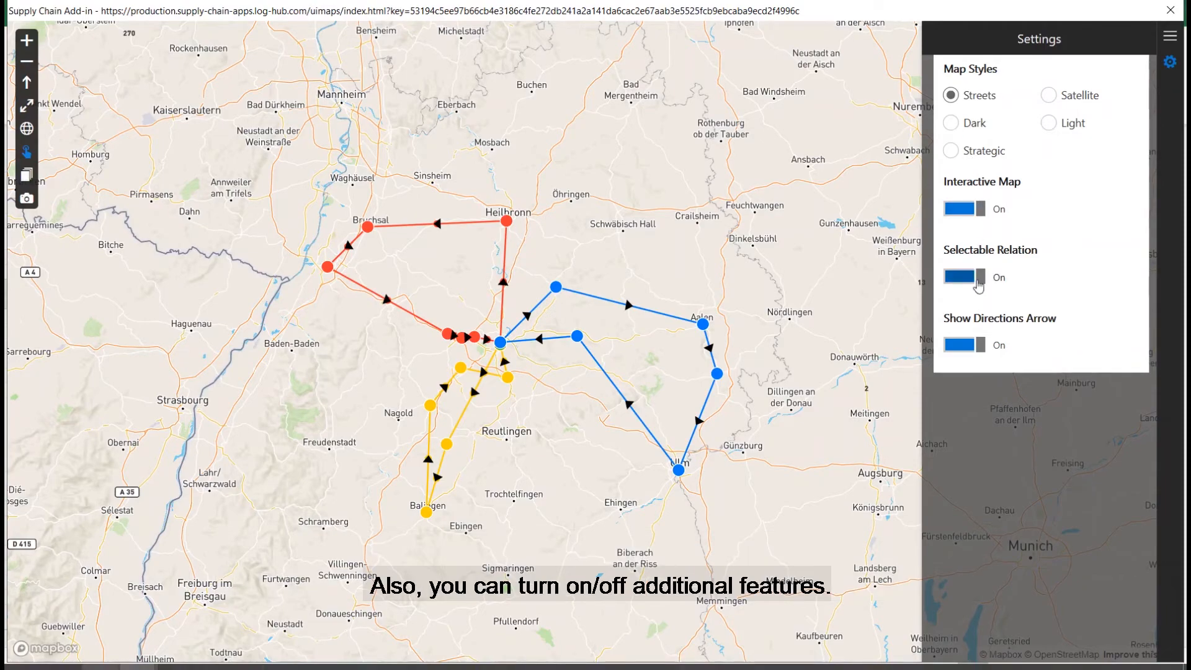
Step: Turn the direction arrows on the routes off and on again, and close the map settings
{"action": "left_click", "coordinate": [977, 347]}
{"action": "left_click", "coordinate": [977, 347]}
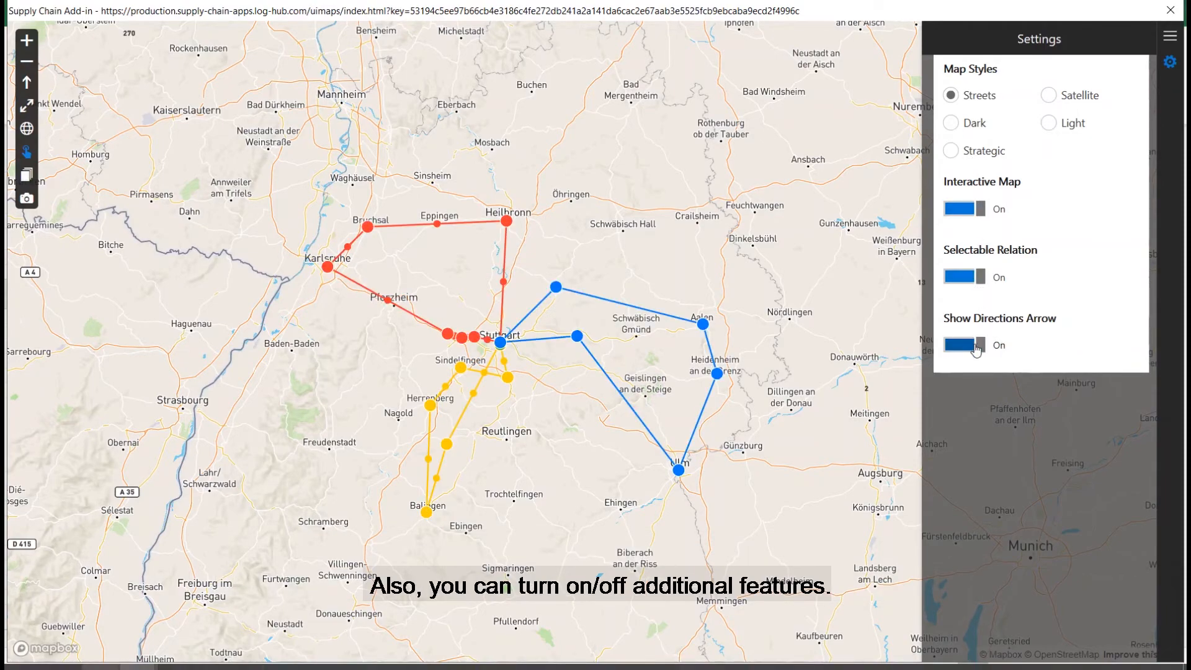
{"action": "left_click", "coordinate": [1169, 61]}
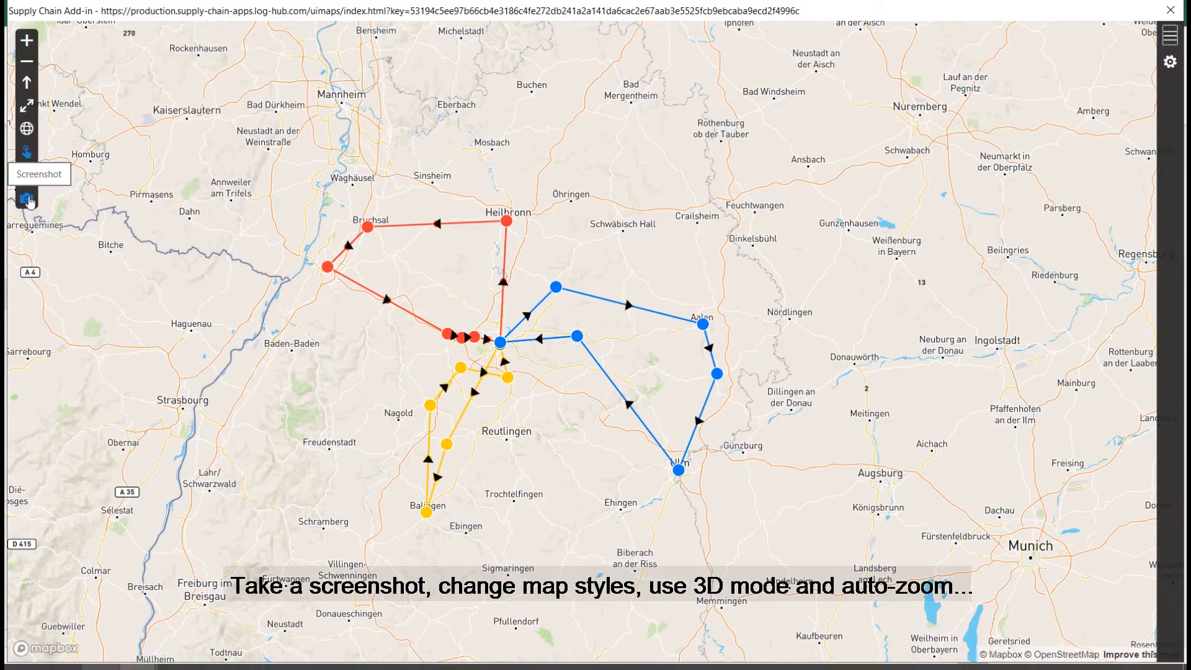
Step: View the routes in 3D mode, return to the flat view auto-zoomed to all routes, and close the map window
{"action": "left_click", "coordinate": [27, 177]}
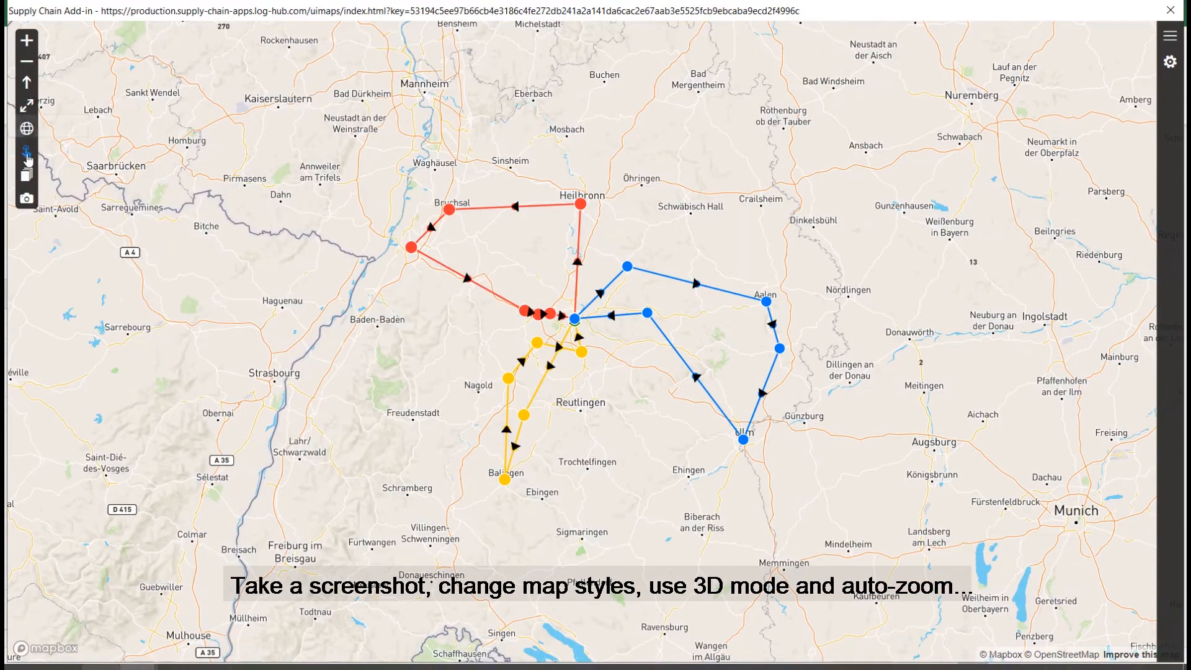
{"action": "left_click", "coordinate": [28, 131]}
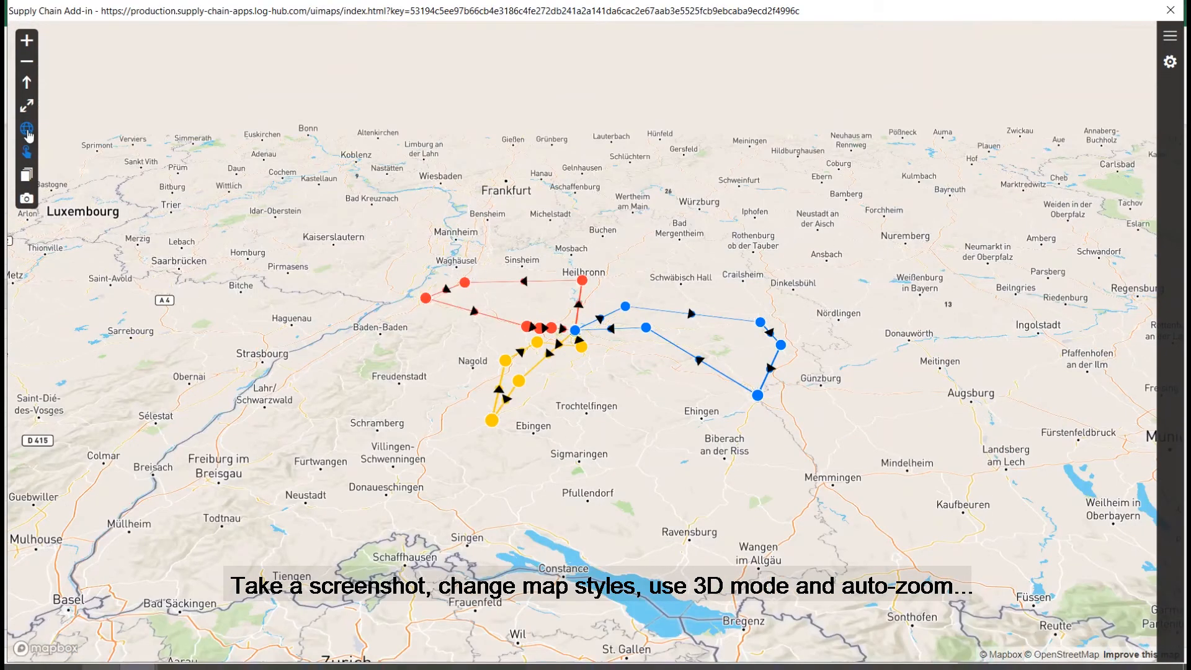
{"action": "left_click", "coordinate": [27, 106]}
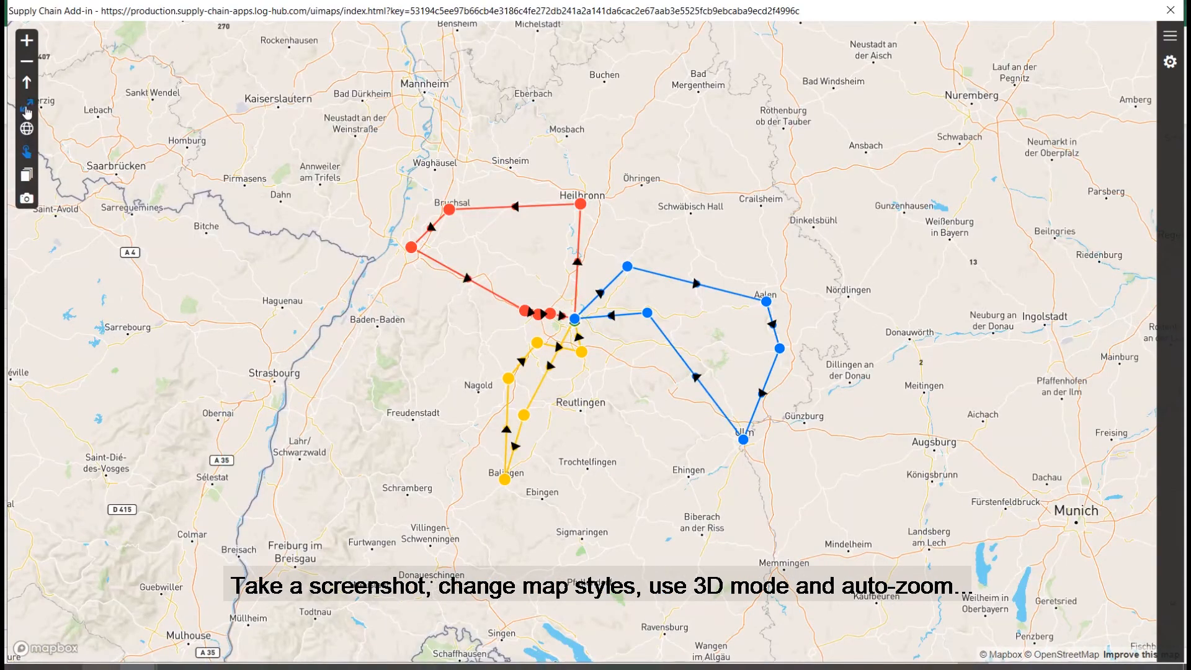
{"action": "left_click", "coordinate": [26, 106]}
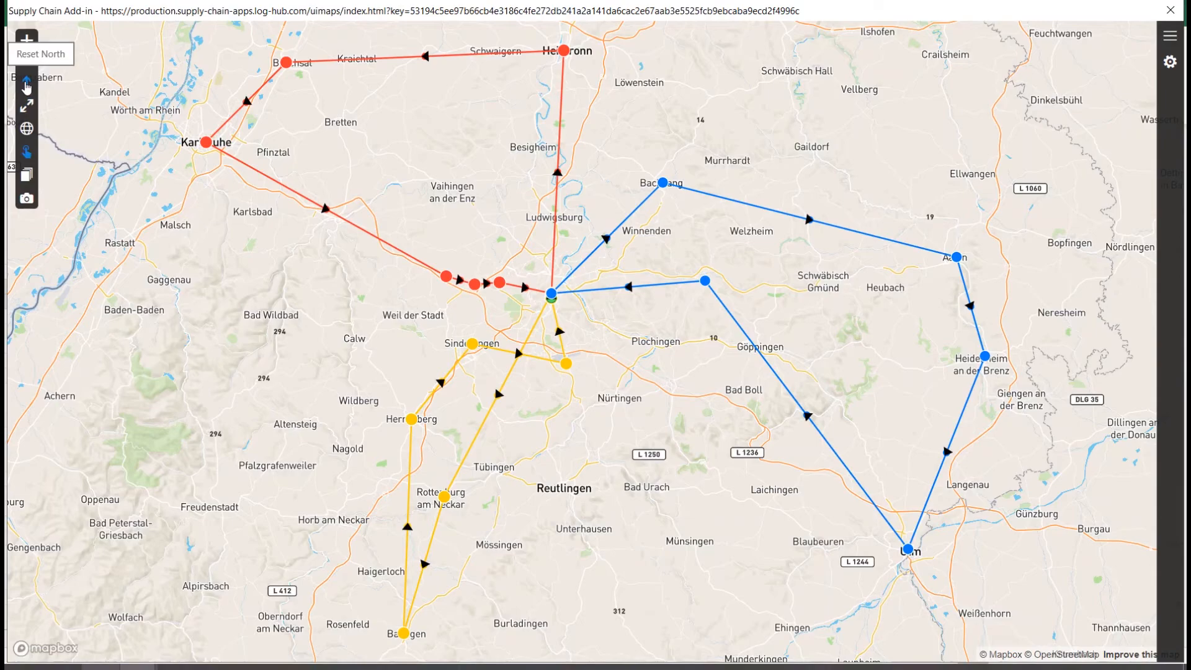
{"action": "scroll", "coordinate": [477, 255], "scroll_direction": "down", "scroll_amount": 3}
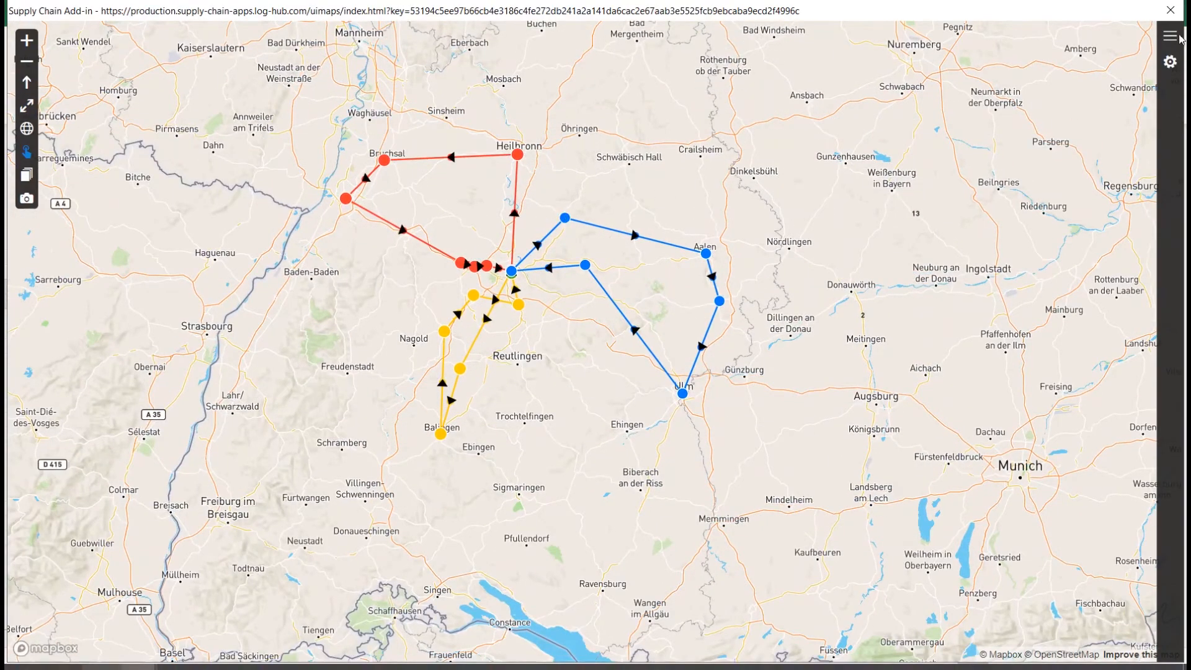
{"action": "left_click", "coordinate": [1170, 10]}
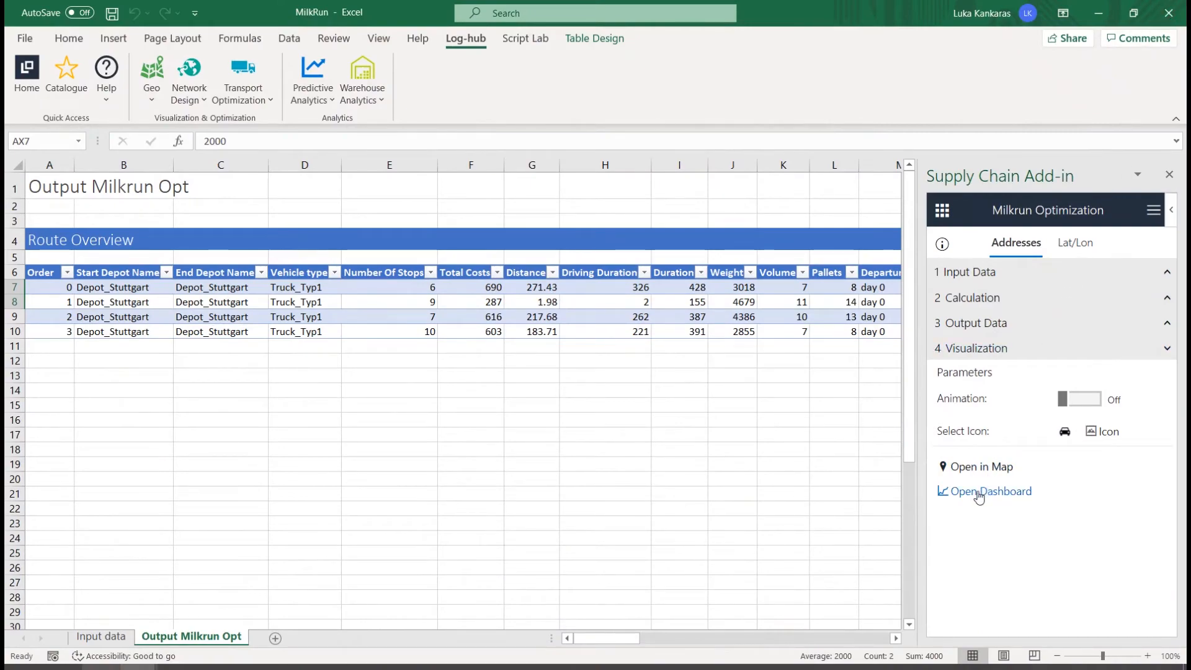
Step: Open the Route Optimization Dashboard and maximize its window
{"action": "left_click", "coordinate": [1007, 494]}
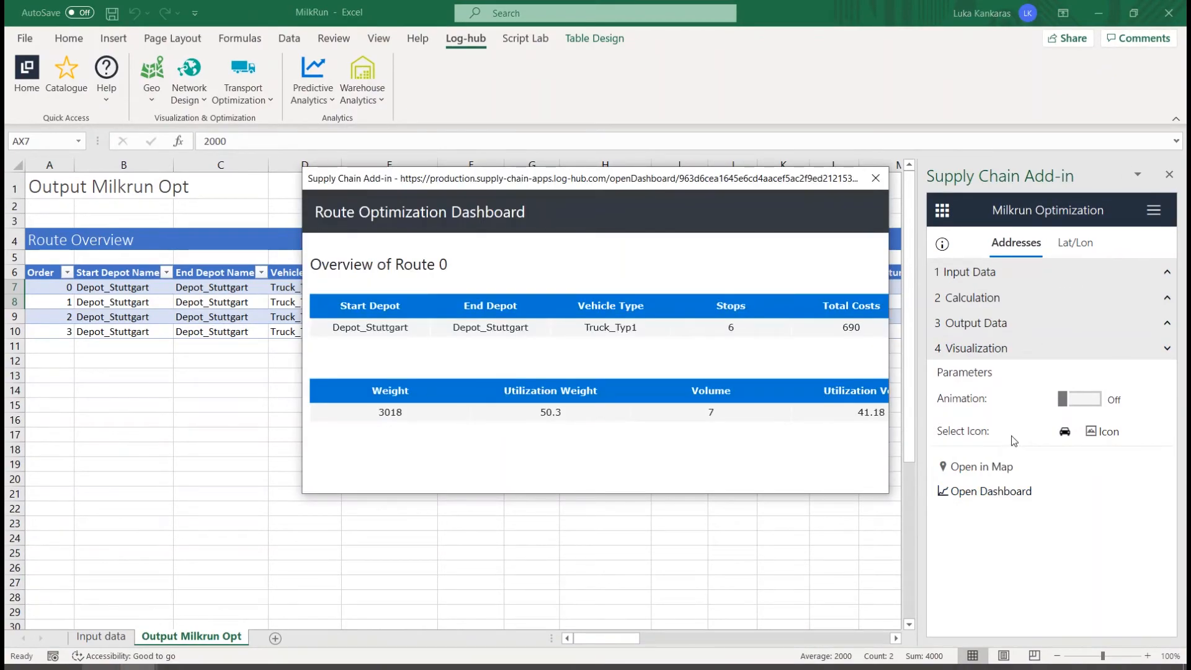
{"action": "right_click", "coordinate": [586, 186]}
{"action": "left_click", "coordinate": [605, 251]}
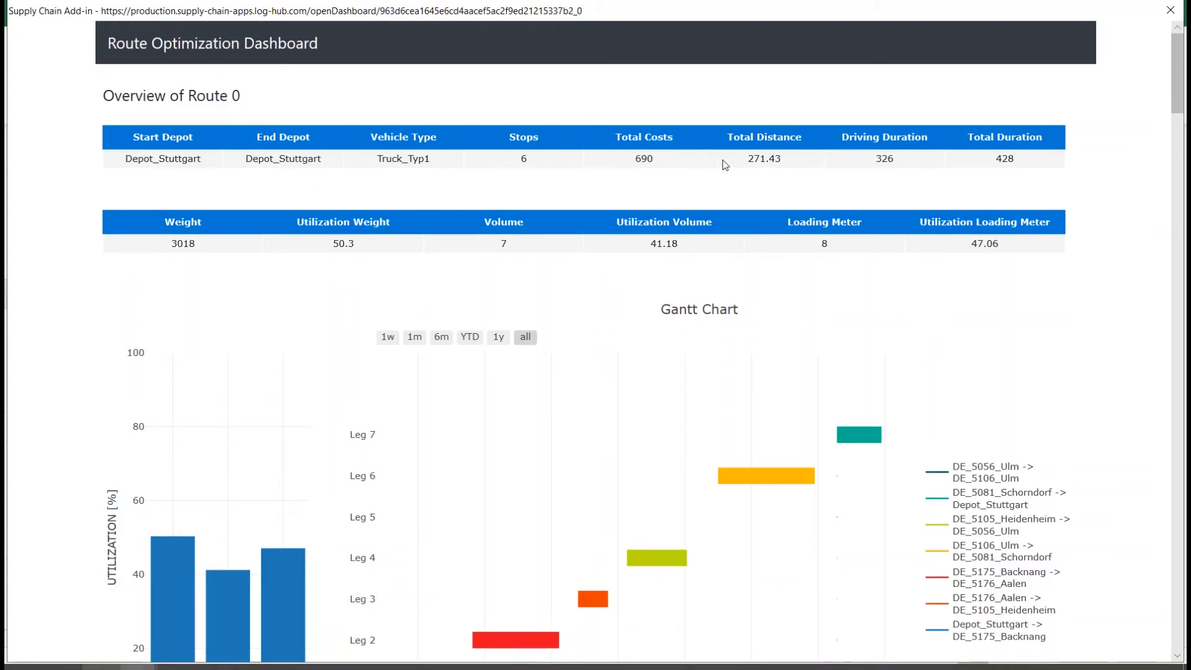
Step: Review the overview tables, Gantt charts and utilization charts of the routes from Route 0 to Route 2, and close the dashboard
{"action": "scroll", "coordinate": [738, 220], "scroll_direction": "down", "scroll_amount": 15}
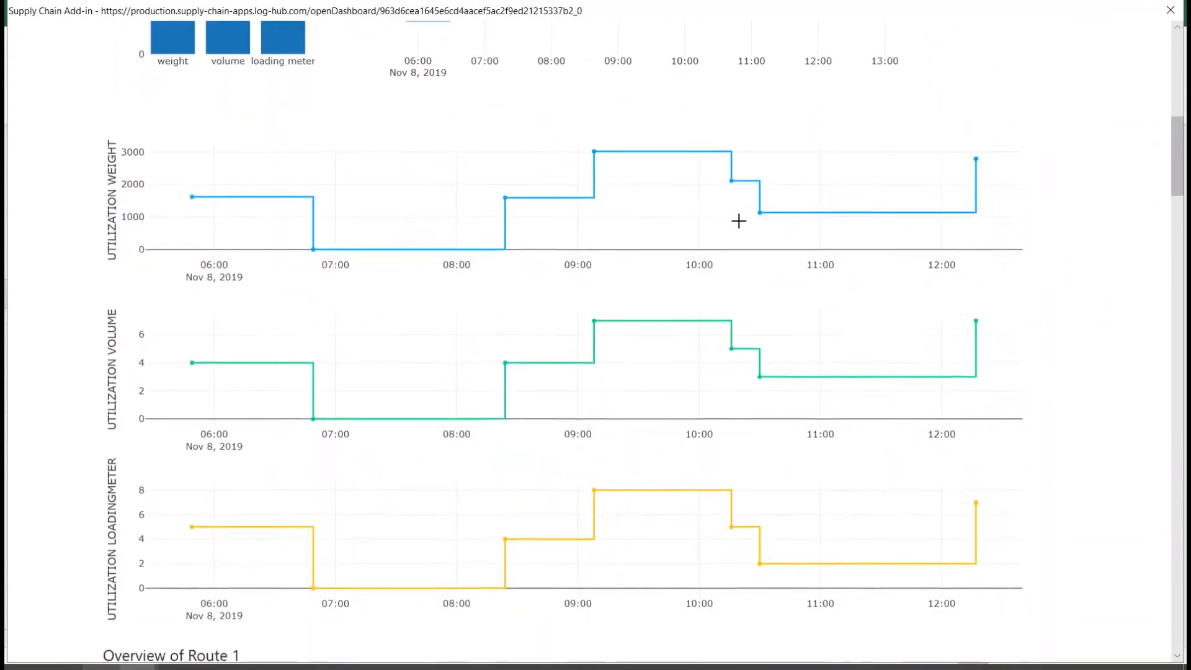
{"action": "scroll", "coordinate": [230, 274], "scroll_direction": "down", "scroll_amount": 14}
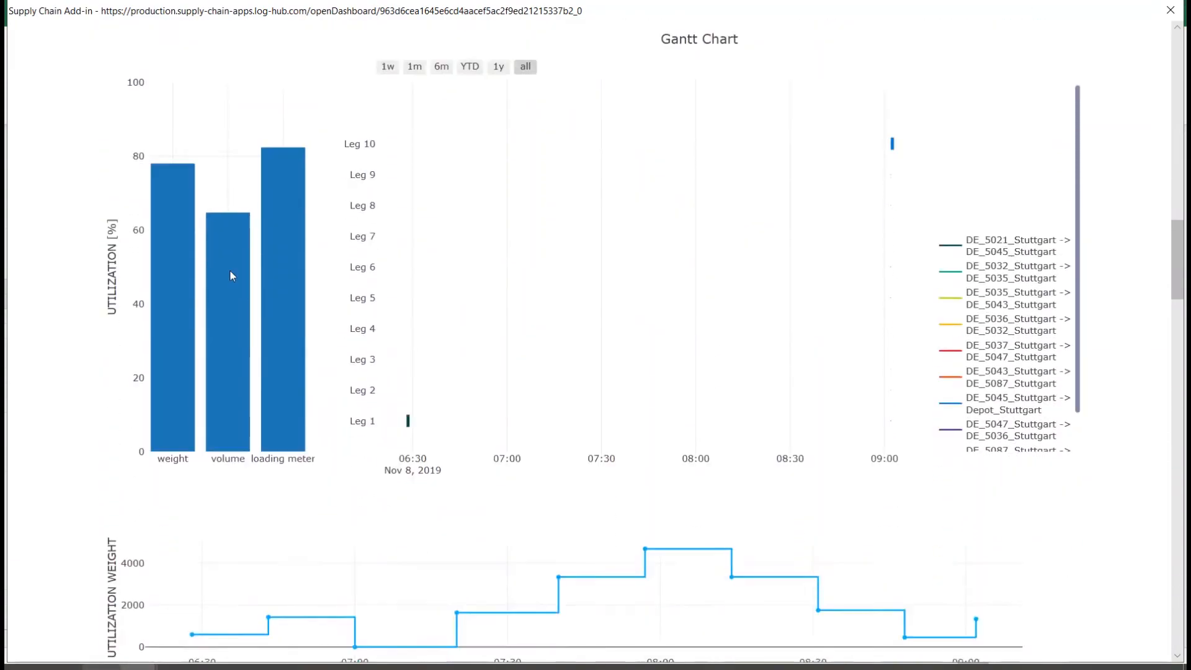
{"action": "scroll", "coordinate": [231, 273], "scroll_direction": "down", "scroll_amount": 3}
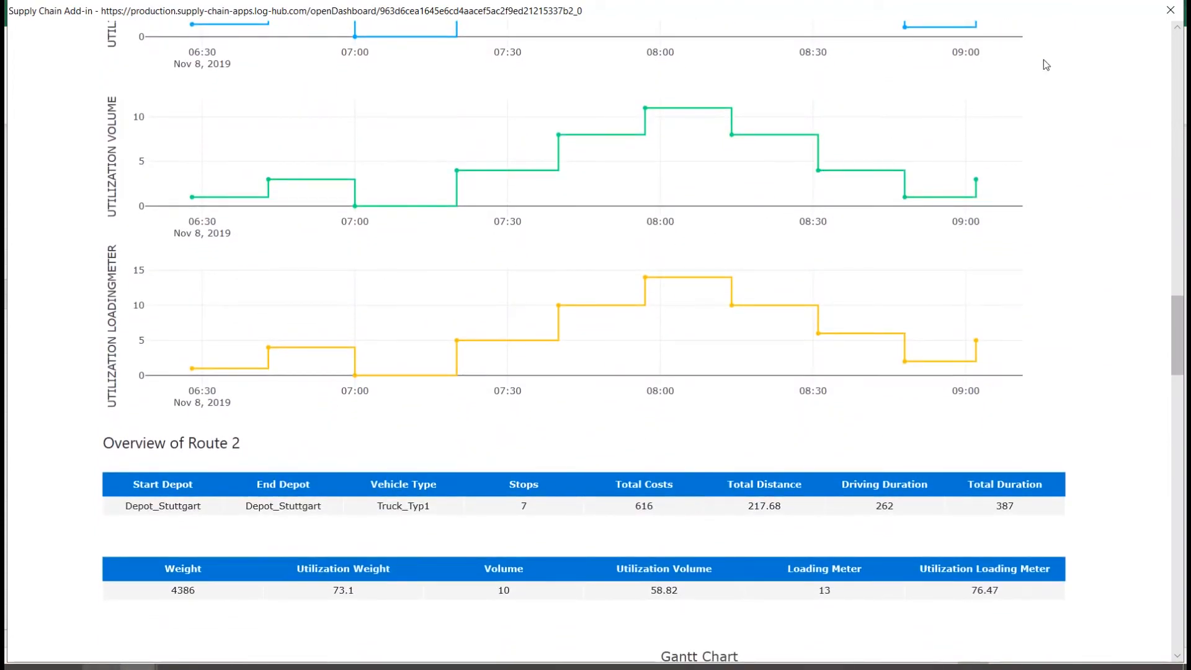
{"action": "left_click", "coordinate": [1171, 13]}
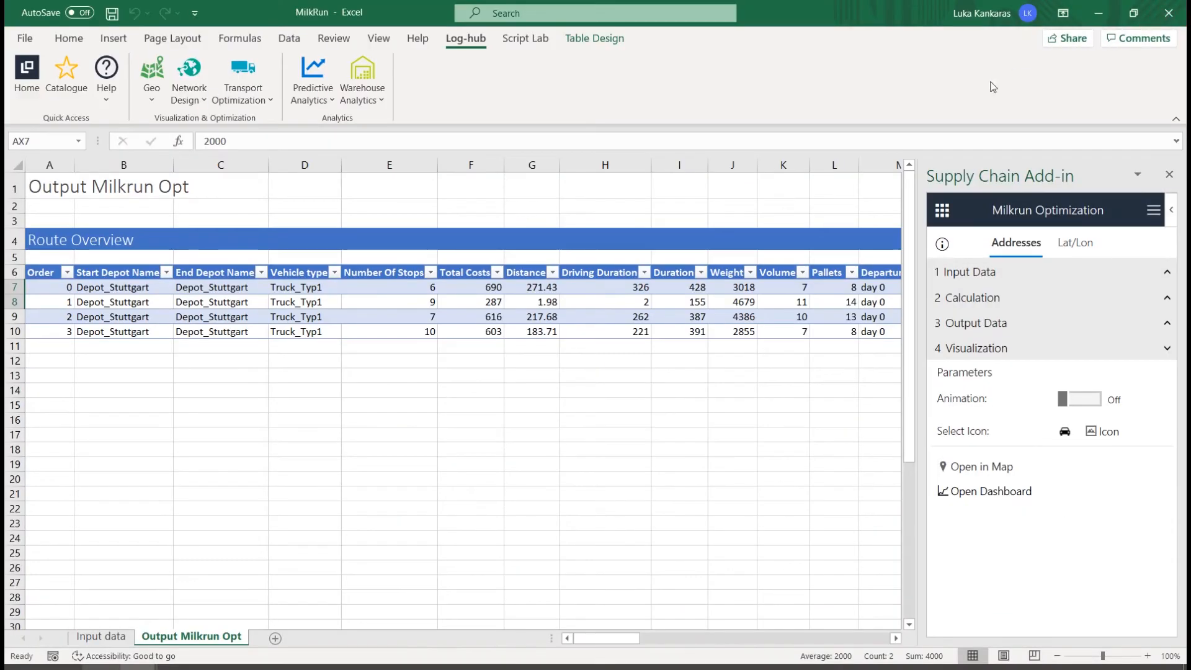